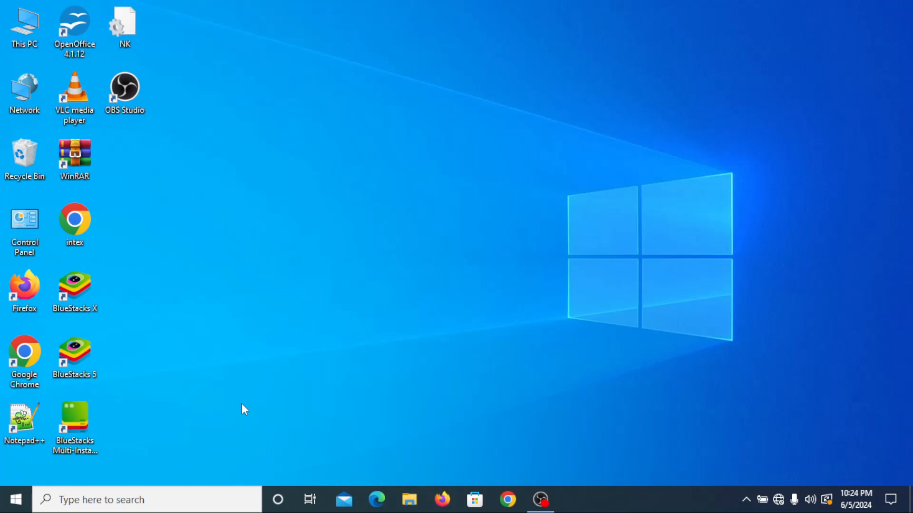
# Step: Open Computer Management from the Administrative Tools in Control Panel
pyautogui.click(125, 499)
pyautogui.write('con')
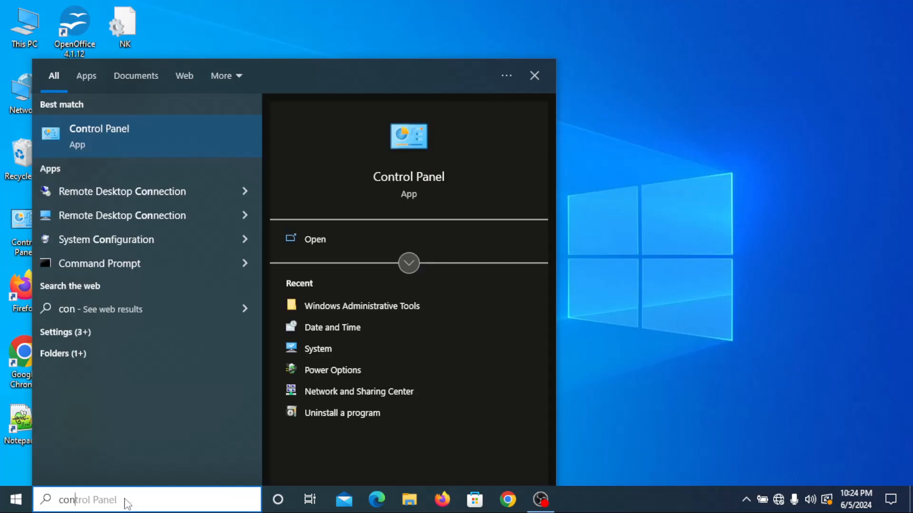
pyautogui.click(118, 139)
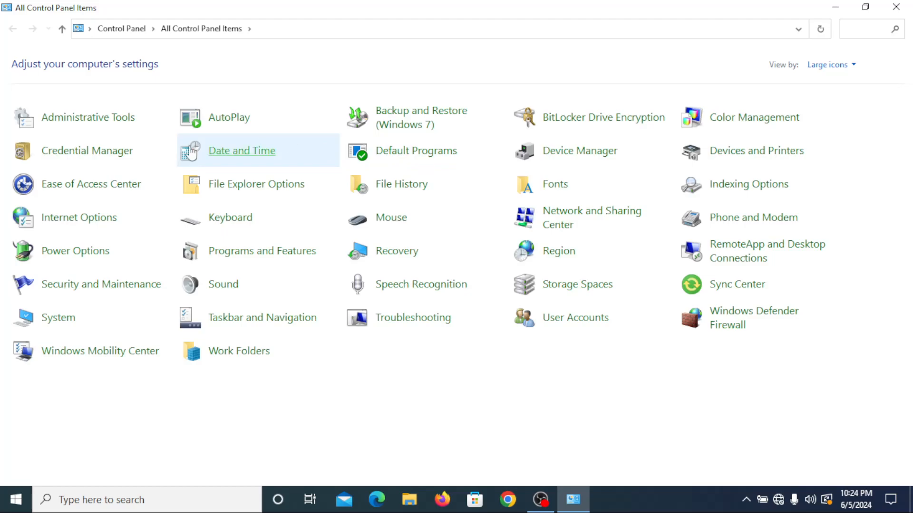
pyautogui.click(95, 124)
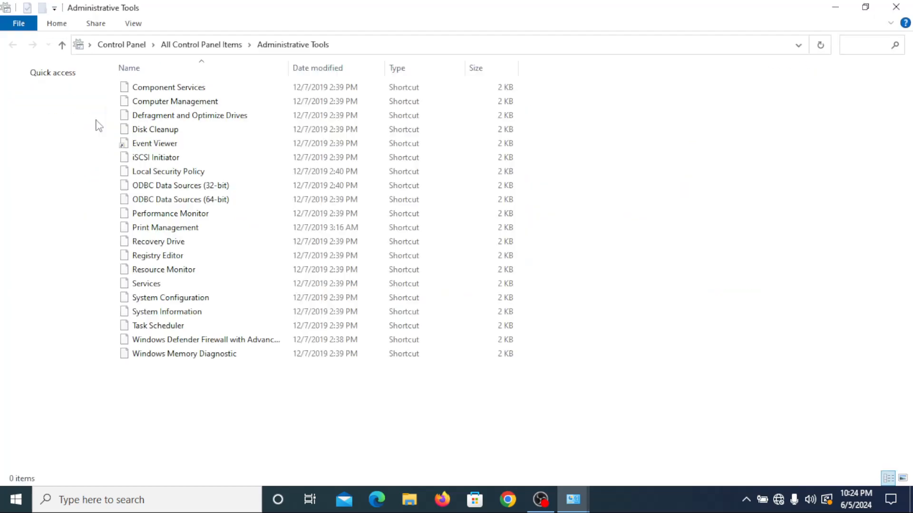
pyautogui.click(190, 106)
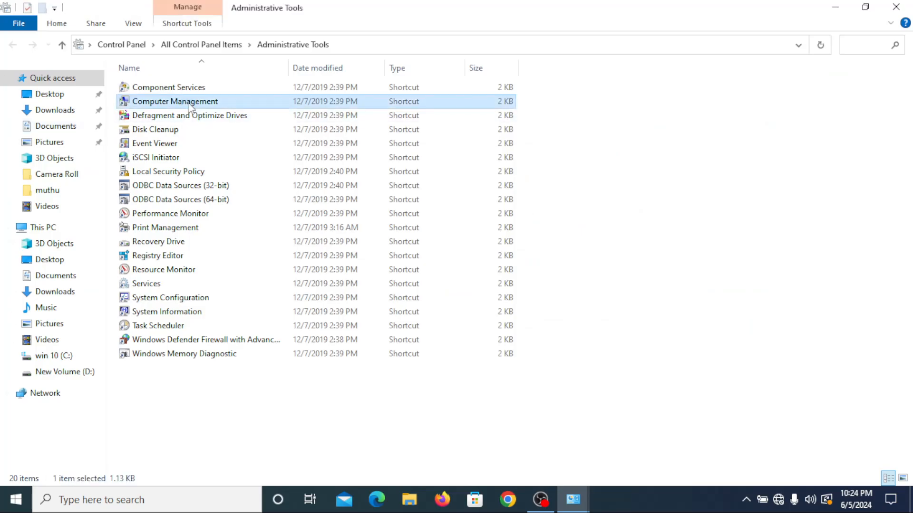
pyautogui.doubleClick(190, 105)
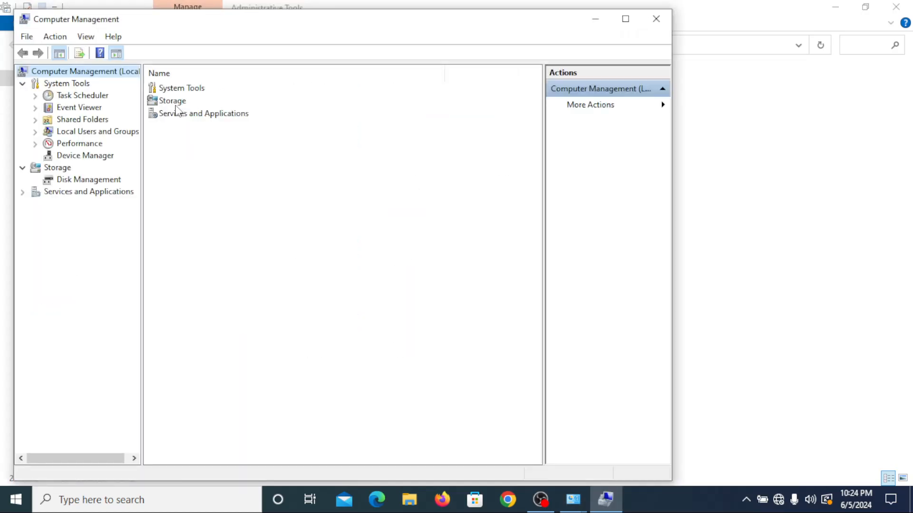
# Step: View the disk layout in Disk Management under Storage, and close the Computer Management and Control Panel windows
pyautogui.doubleClick(174, 102)
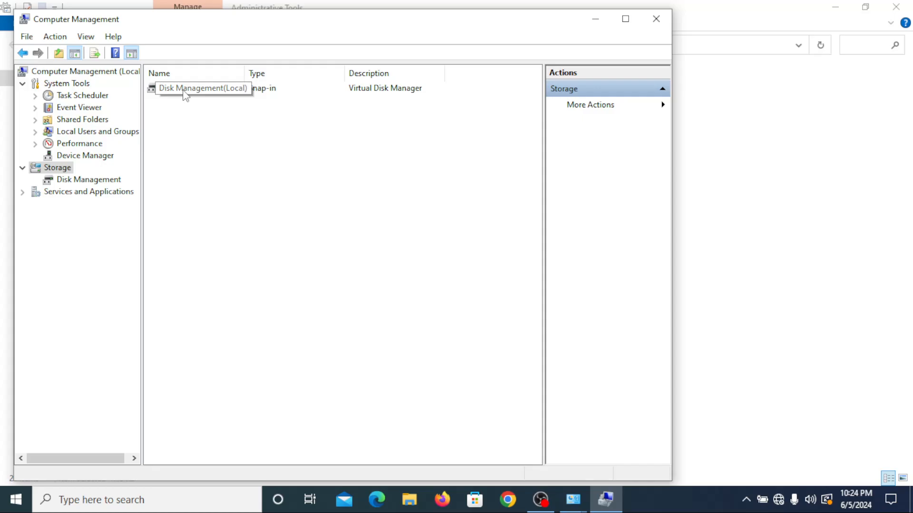
pyautogui.doubleClick(185, 89)
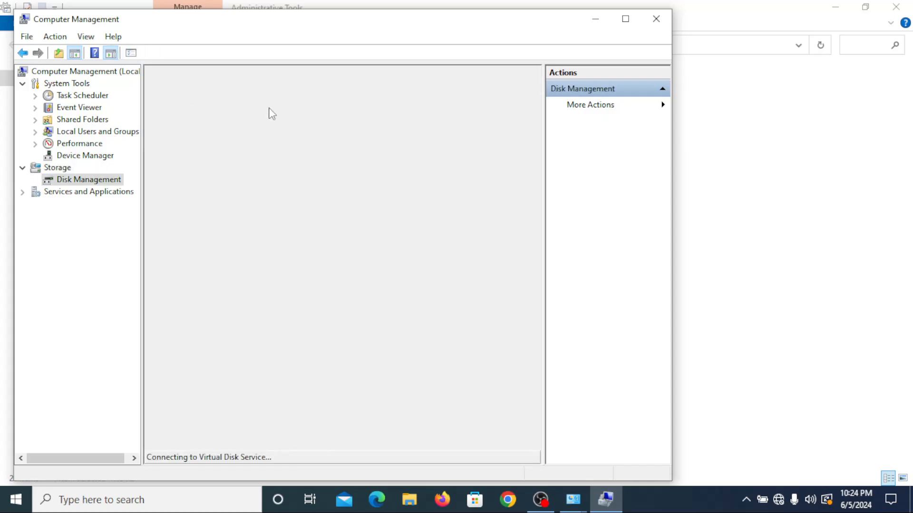
pyautogui.click(630, 17)
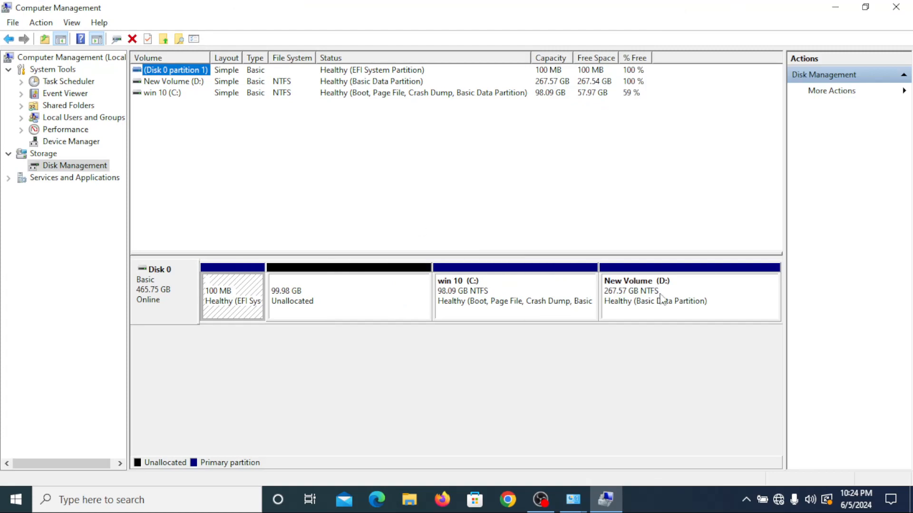
pyautogui.click(897, 9)
pyautogui.click(897, 8)
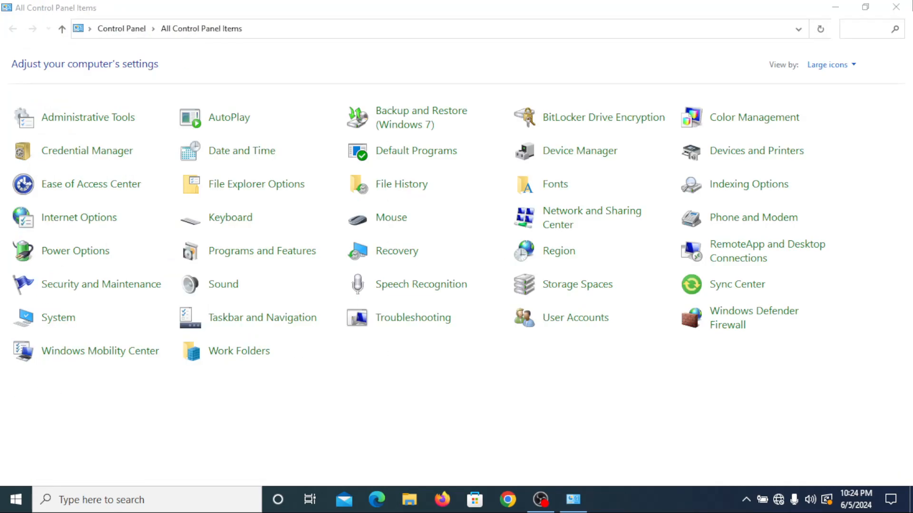
pyautogui.click(904, 8)
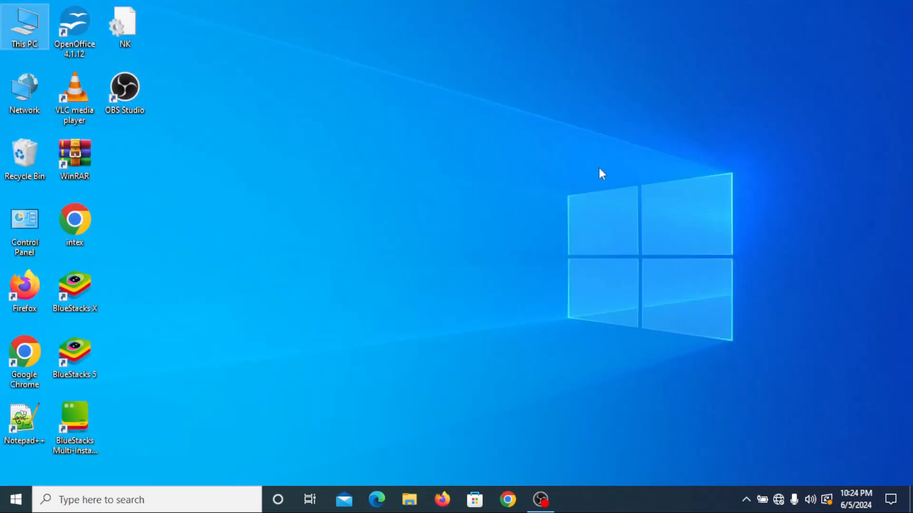
# Step: View Disk Management under Storage through the Manage option of This PC, and close Computer Management
pyautogui.rightClick(22, 35)
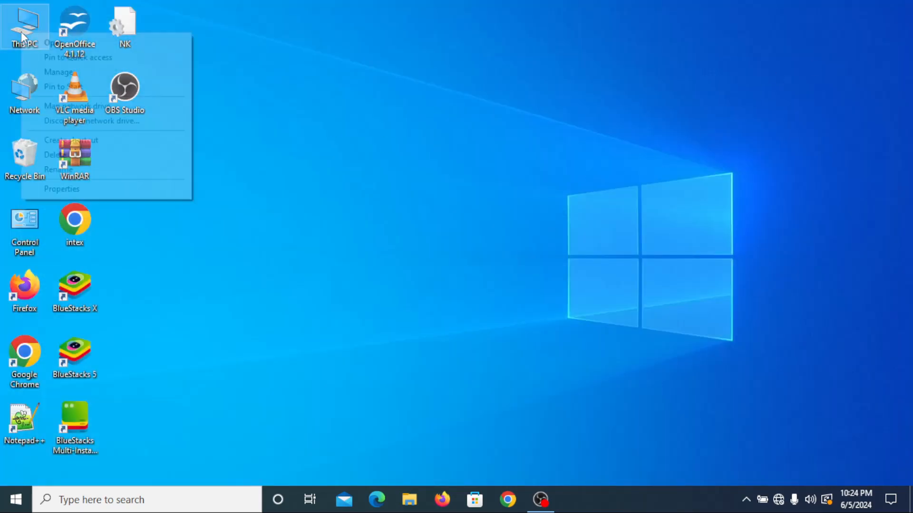
pyautogui.click(66, 74)
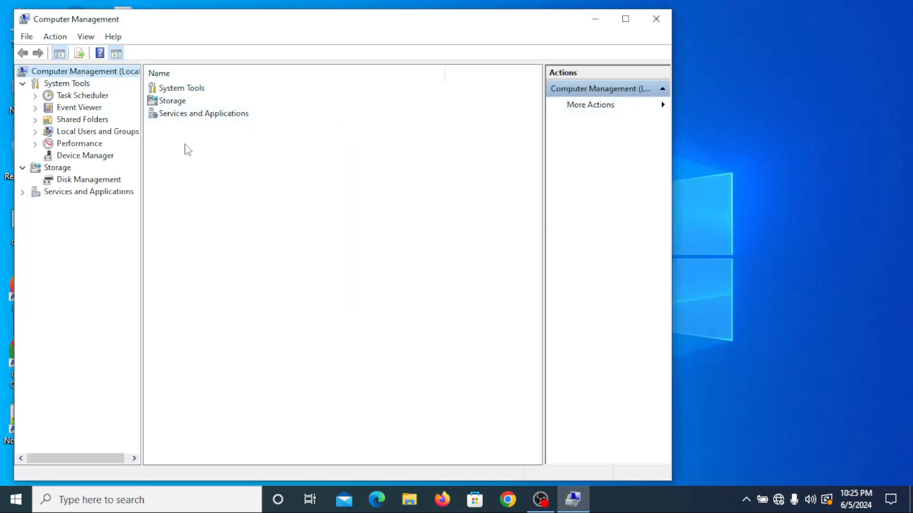
pyautogui.doubleClick(172, 101)
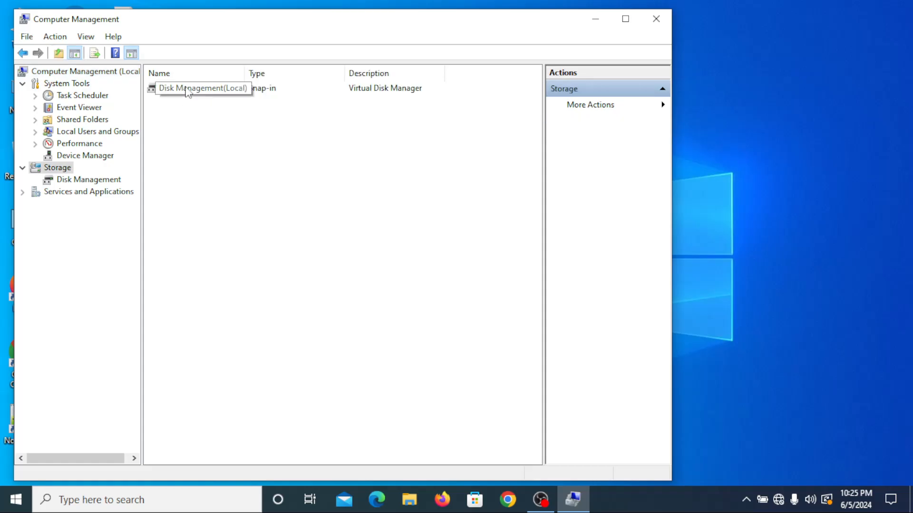
pyautogui.doubleClick(188, 89)
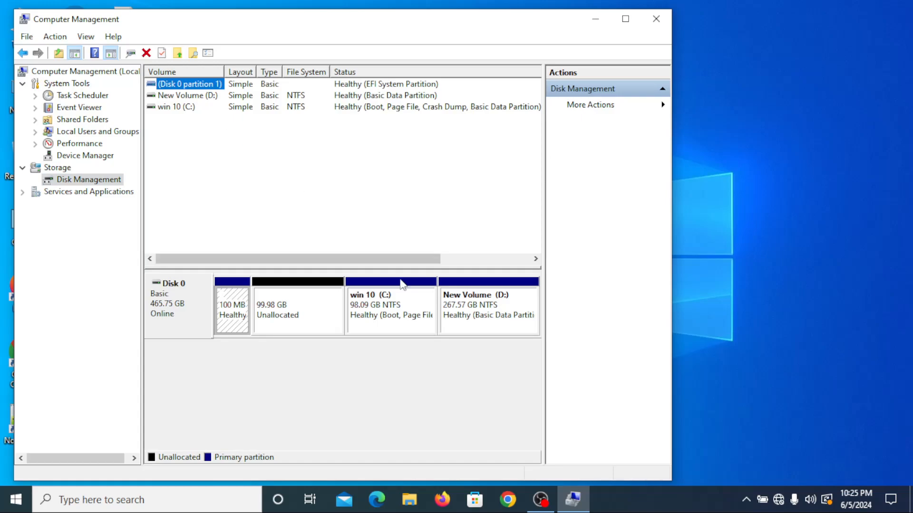
pyautogui.click(626, 19)
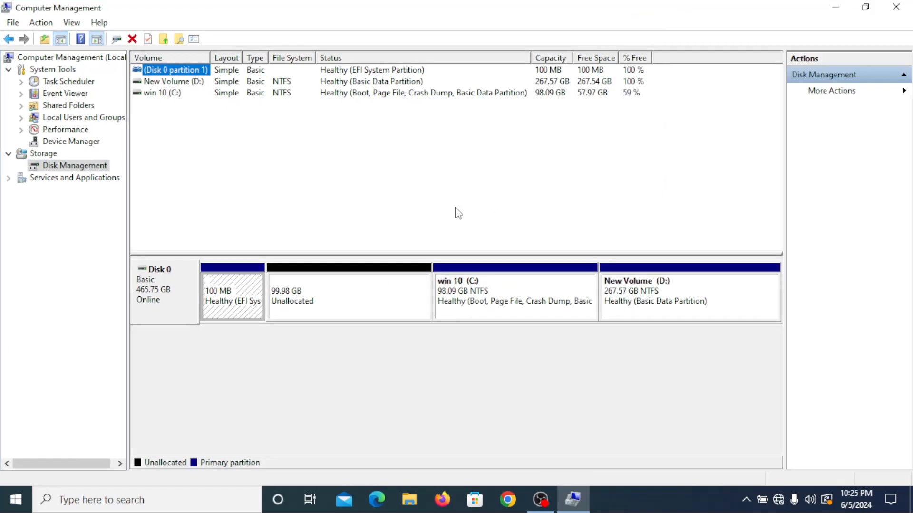
pyautogui.click(903, 12)
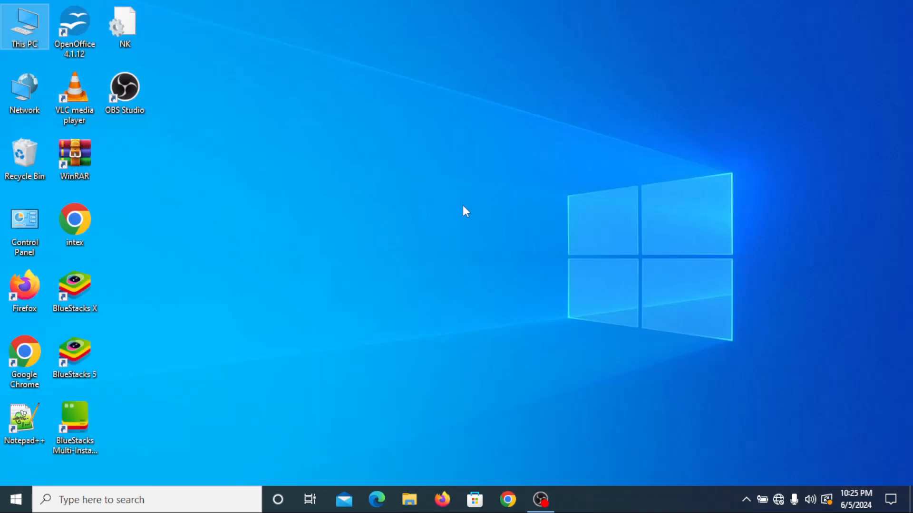
# Step: Find and open the "Create and format hard disk partitions" tool, and maximize its window
pyautogui.click(75, 507)
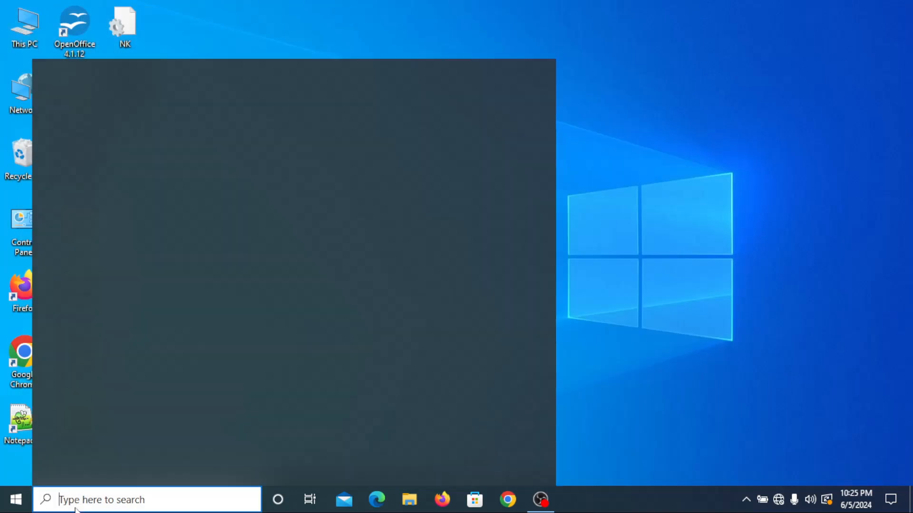
pyautogui.write('cr')
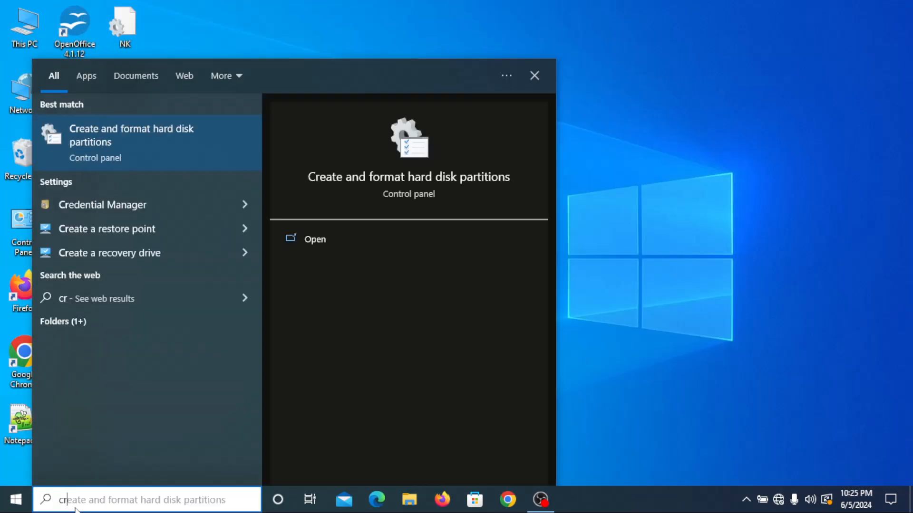
pyautogui.click(167, 151)
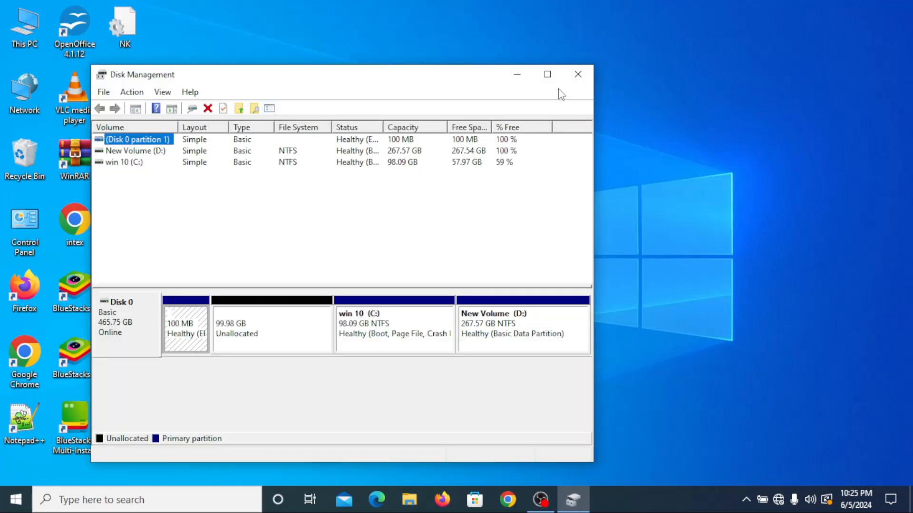
pyautogui.click(547, 75)
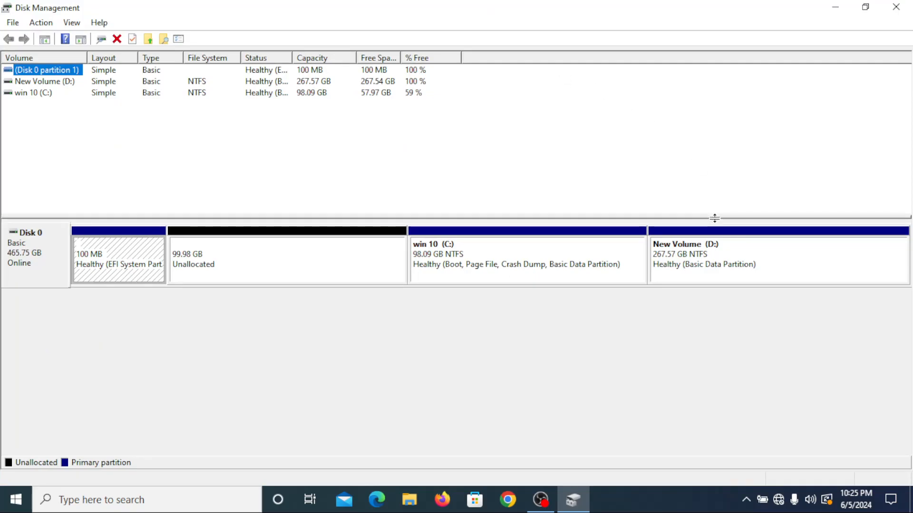
pyautogui.click(676, 333)
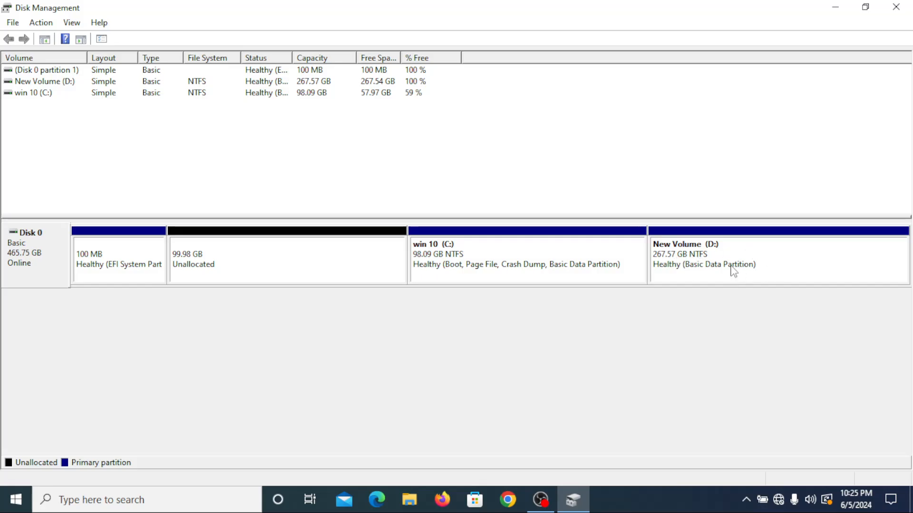
# Step: Examine the available drives under This PC in File Explorer, and return to Disk Management
pyautogui.click(746, 252)
pyautogui.rightClick(748, 250)
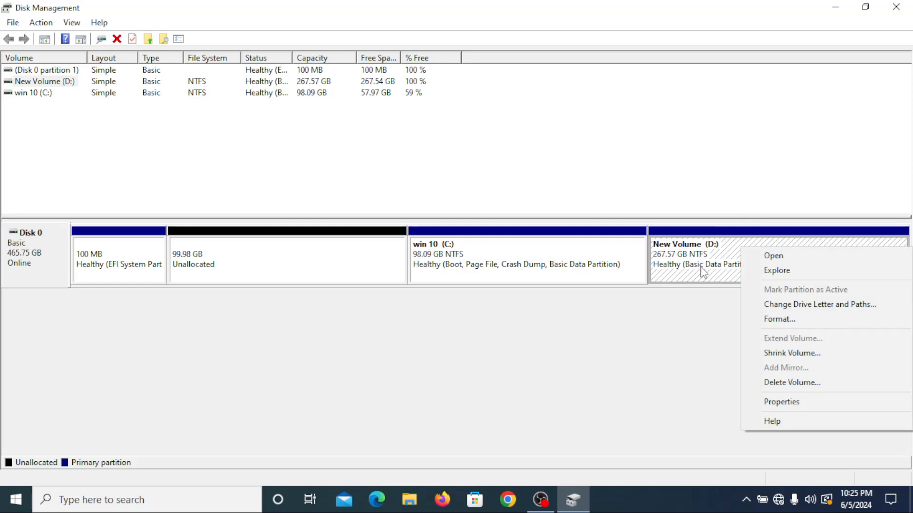
pyautogui.click(668, 328)
pyautogui.click(407, 499)
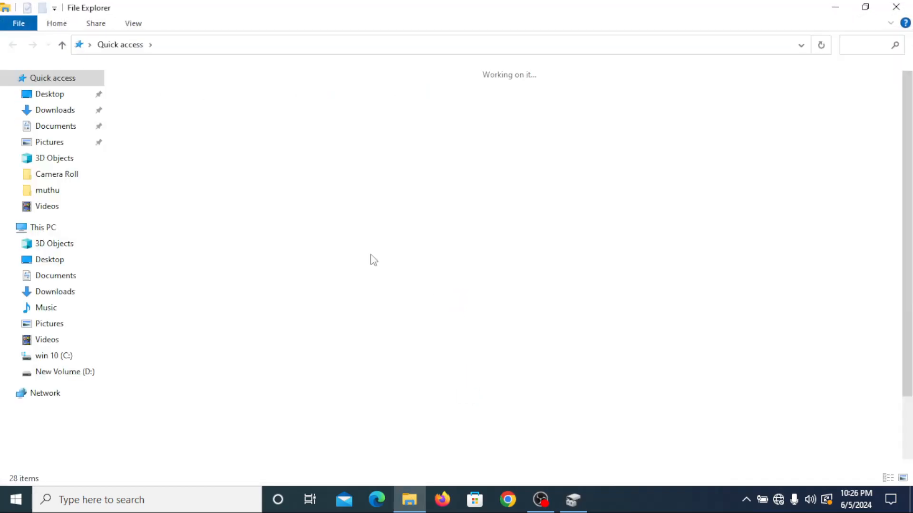
pyautogui.click(58, 229)
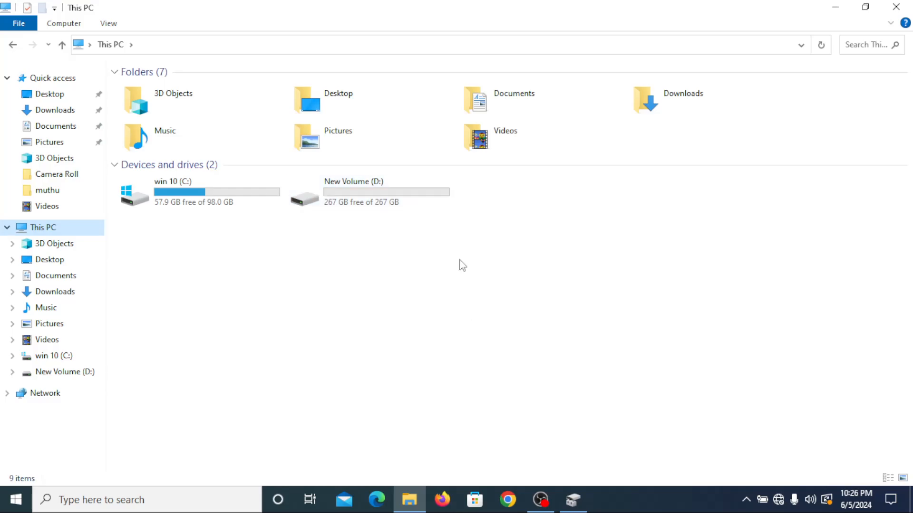
pyautogui.click(574, 499)
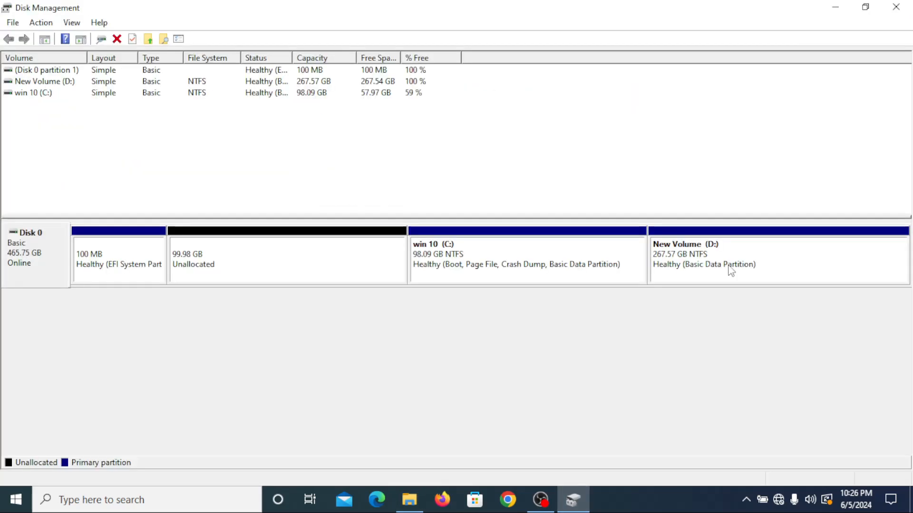
# Step: Delete the New Volume (D:) partition from Disk 0 and accept erasing its data
pyautogui.rightClick(721, 242)
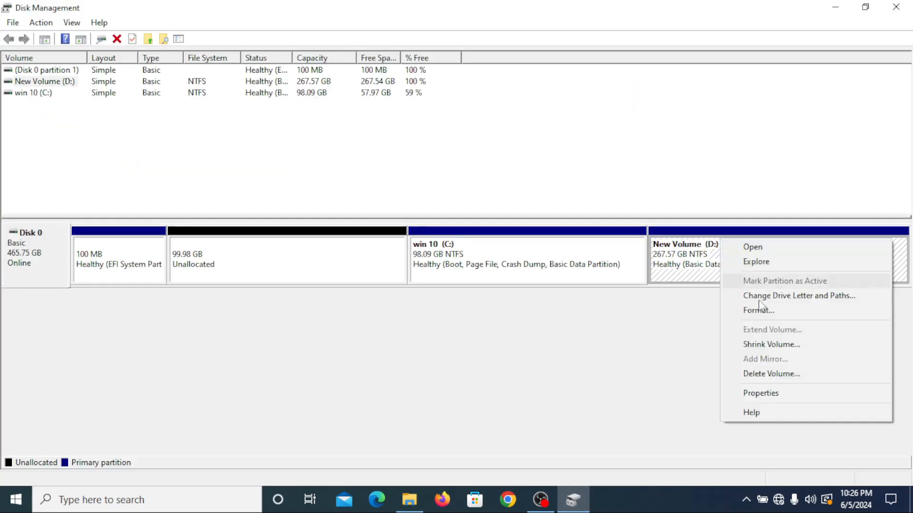
pyautogui.click(784, 384)
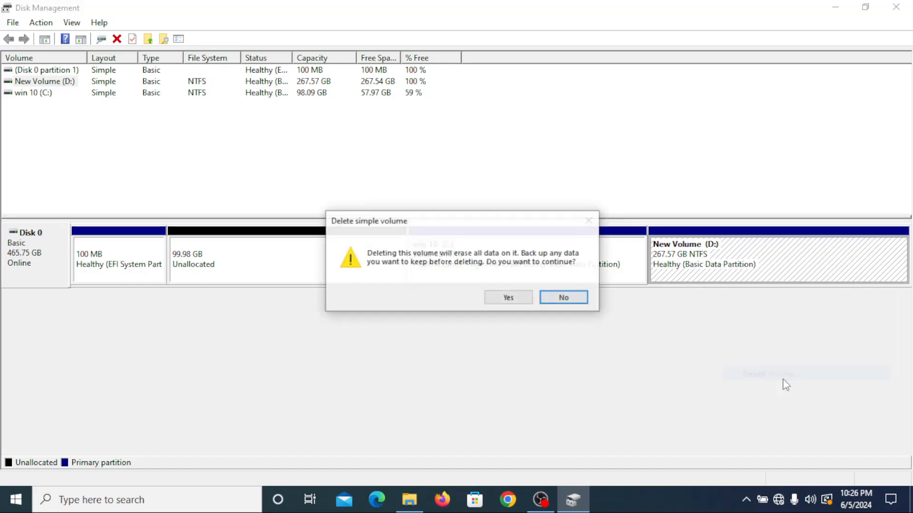
pyautogui.click(508, 298)
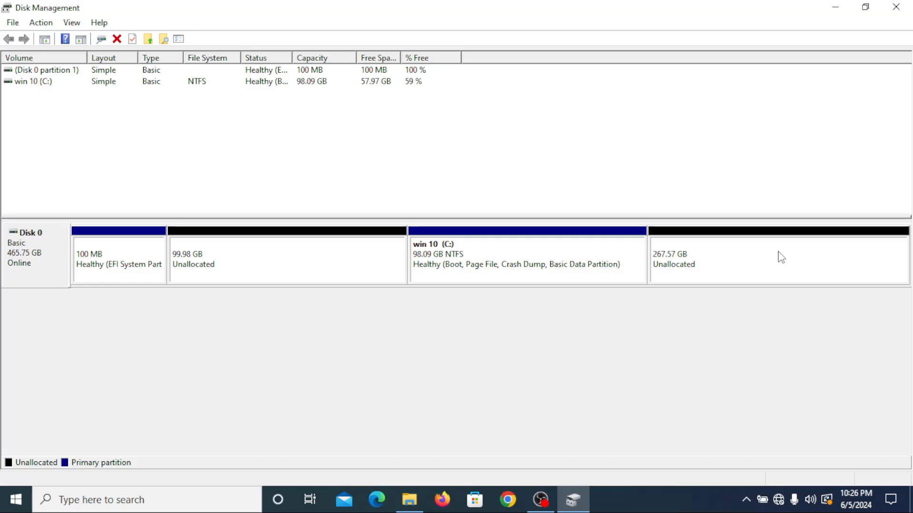
# Step: Start a new simple volume in the 267.57 GB unallocated space with a size of 102500 MB
pyautogui.rightClick(745, 244)
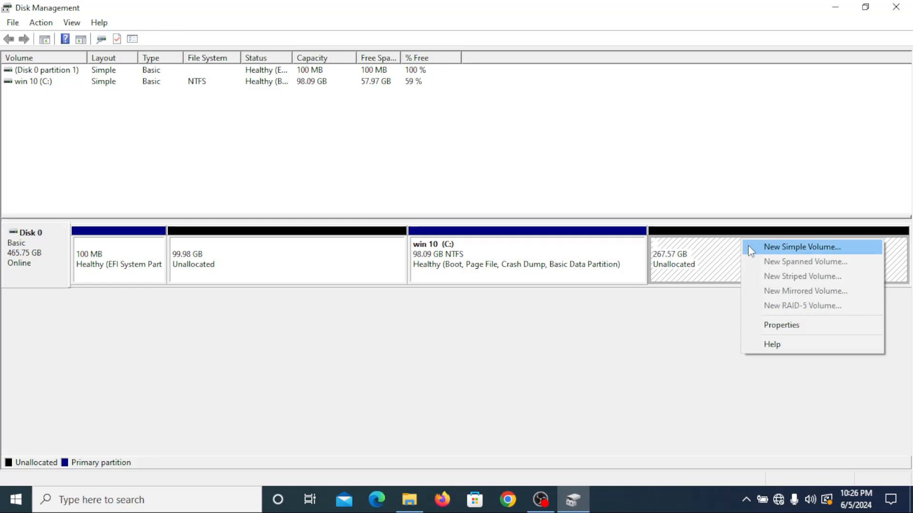
pyautogui.click(757, 247)
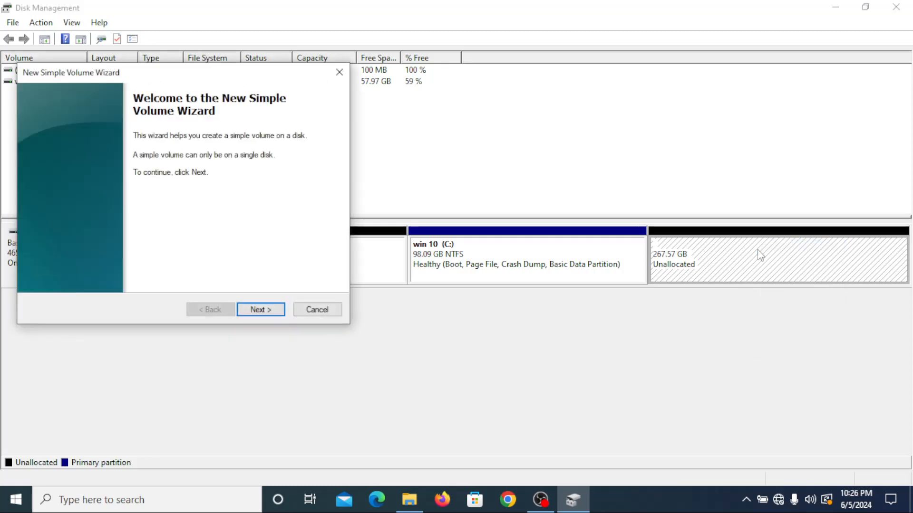
pyautogui.click(259, 311)
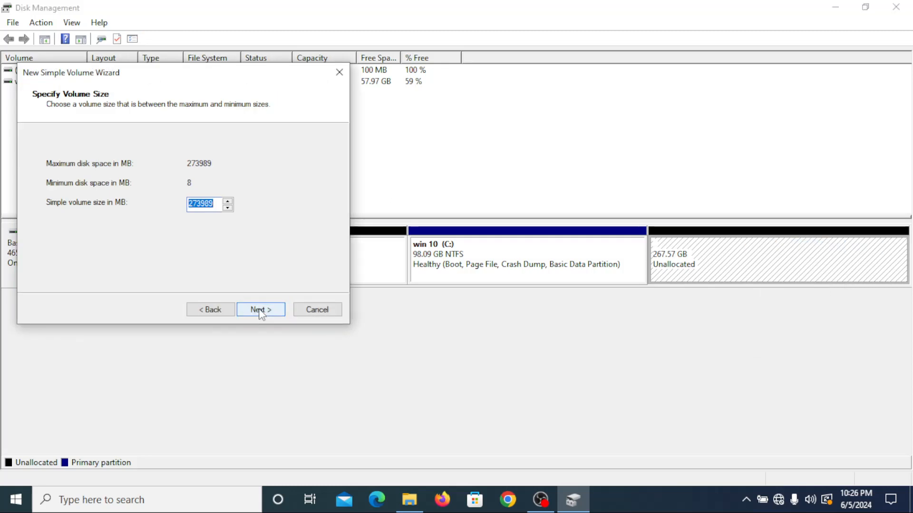
pyautogui.moveTo(216, 205); pyautogui.dragTo(169, 202)
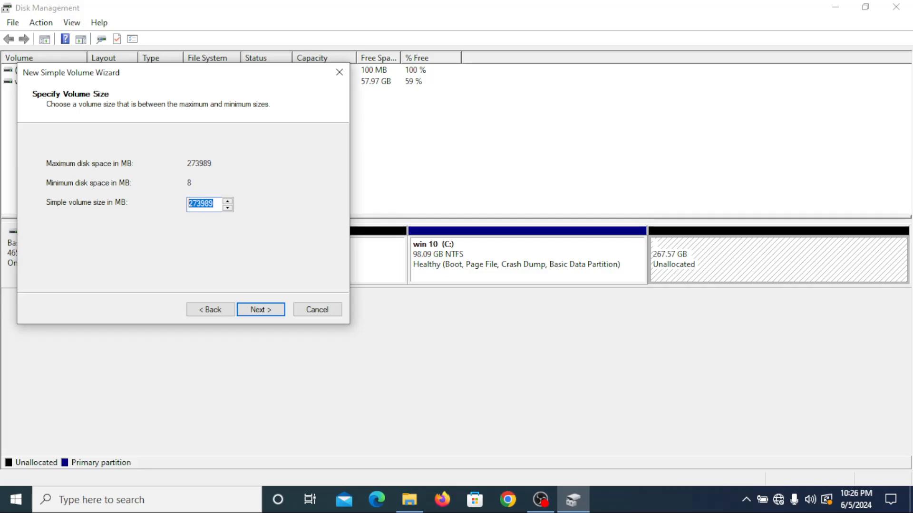
pyautogui.write('102500')
pyautogui.click(261, 310)
pyautogui.click(261, 310)
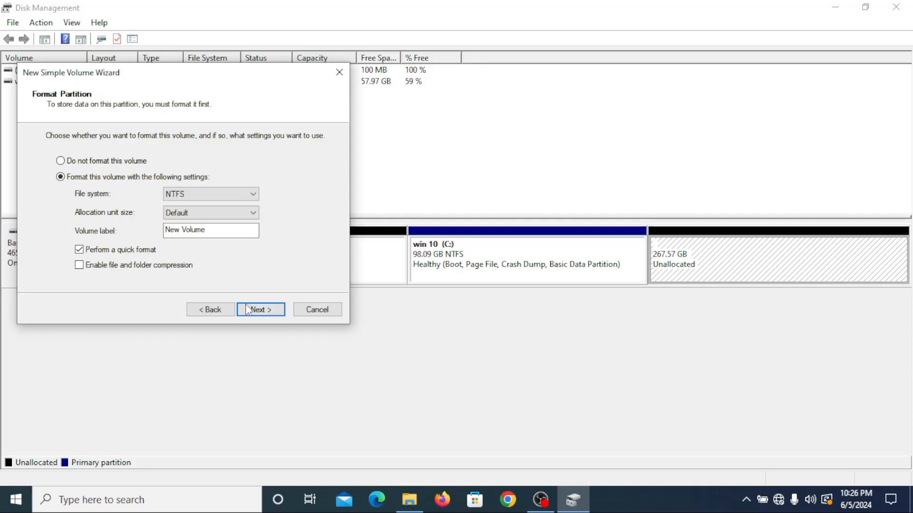
# Step: Assign drive letter G to the new volume and proceed to its format settings
pyautogui.click(212, 309)
pyautogui.click(241, 167)
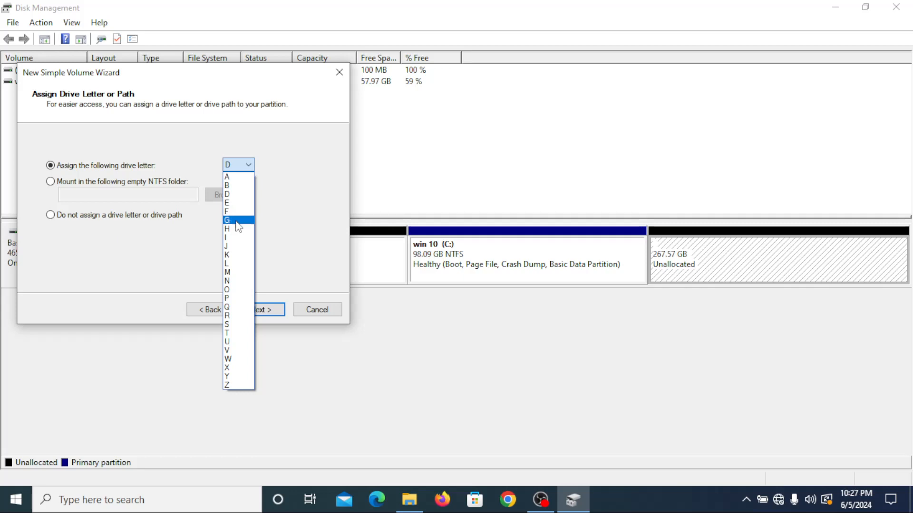
pyautogui.click(236, 222)
pyautogui.click(260, 311)
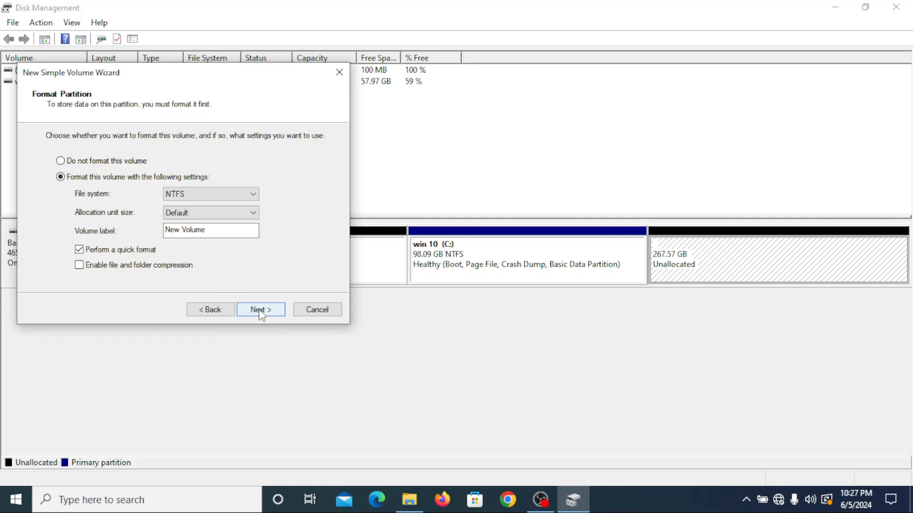
# Step: Finish creating the G: volume with a quick NTFS format, and check the drives under This PC in File Explorer
pyautogui.click(260, 312)
pyautogui.click(260, 310)
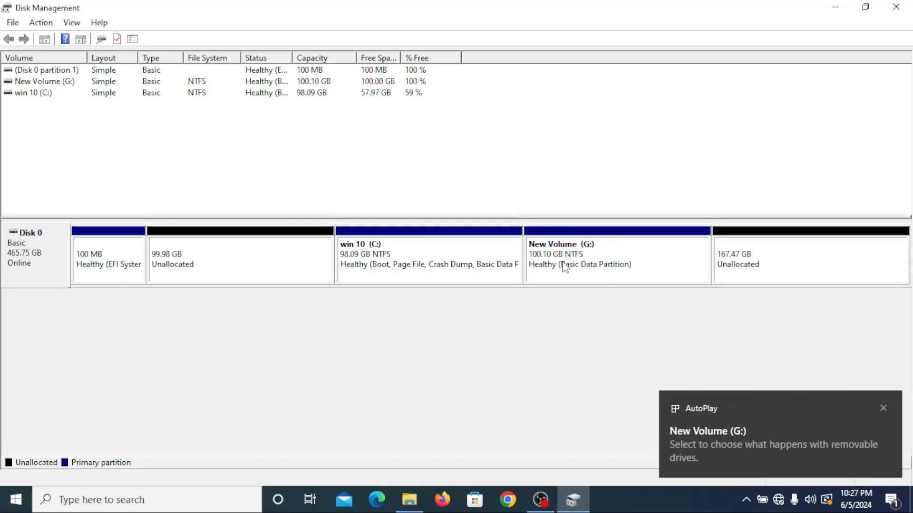
pyautogui.click(413, 501)
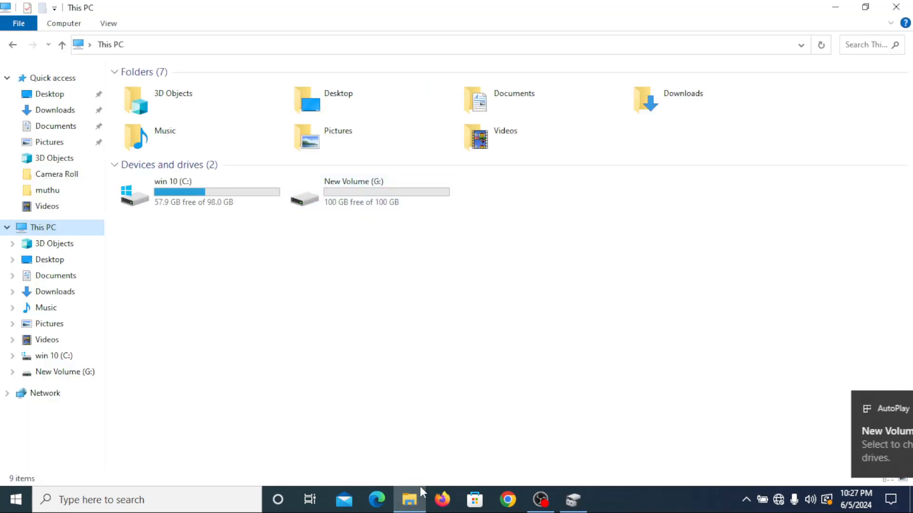
pyautogui.click(415, 492)
# Step: Start a new simple volume in the 167.47 GB unallocated space, using its full available size
pyautogui.click(777, 252)
pyautogui.rightClick(776, 253)
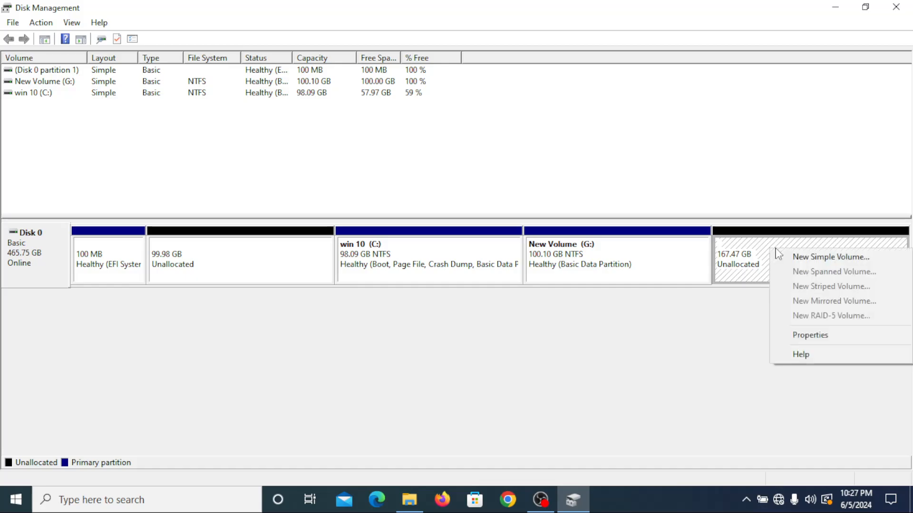
pyautogui.click(803, 262)
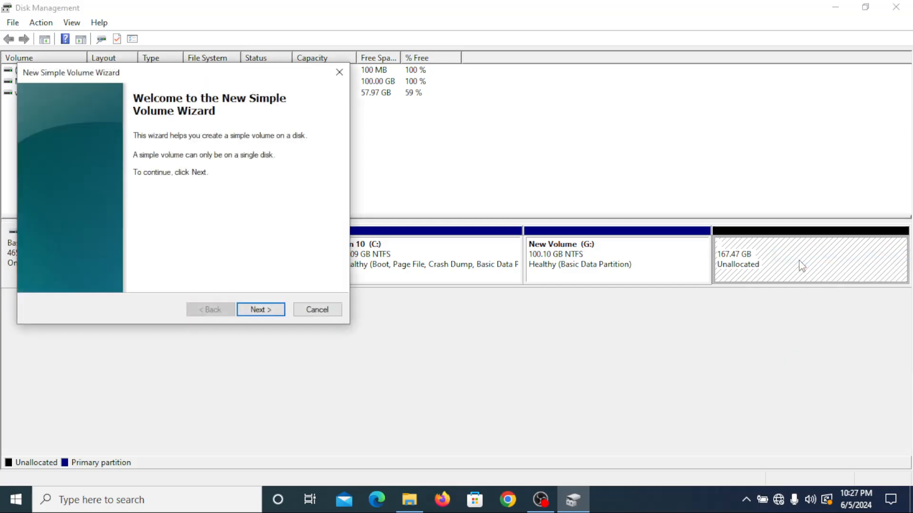
pyautogui.click(270, 313)
pyautogui.click(269, 311)
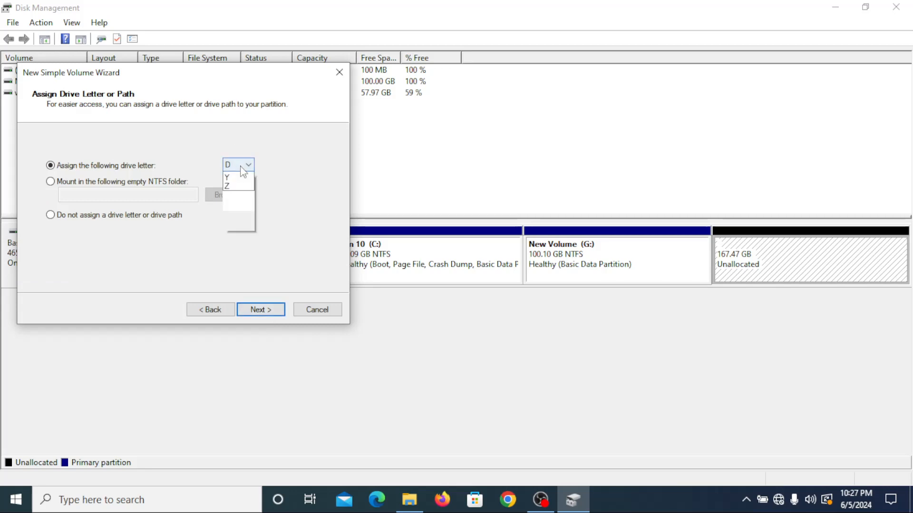
# Step: Assign drive letter H to the new volume and finish creating it with a quick NTFS format
pyautogui.click(244, 168)
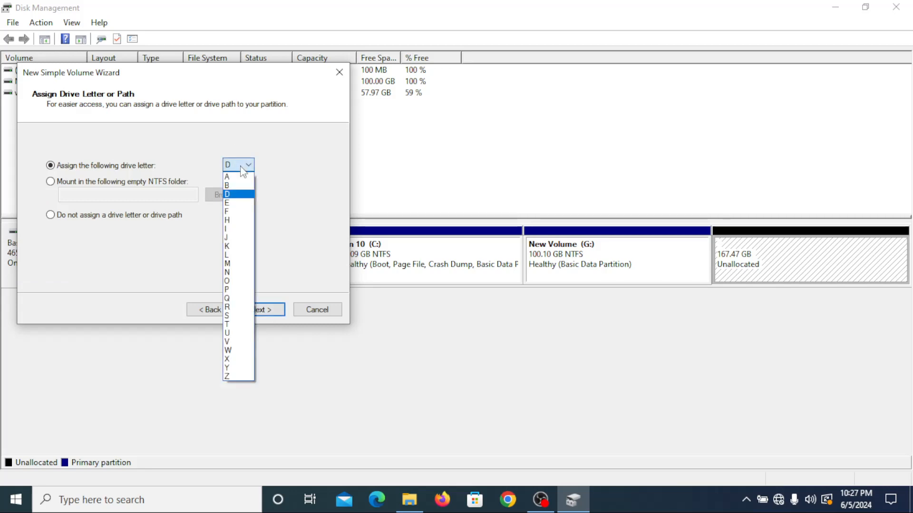
pyautogui.click(240, 220)
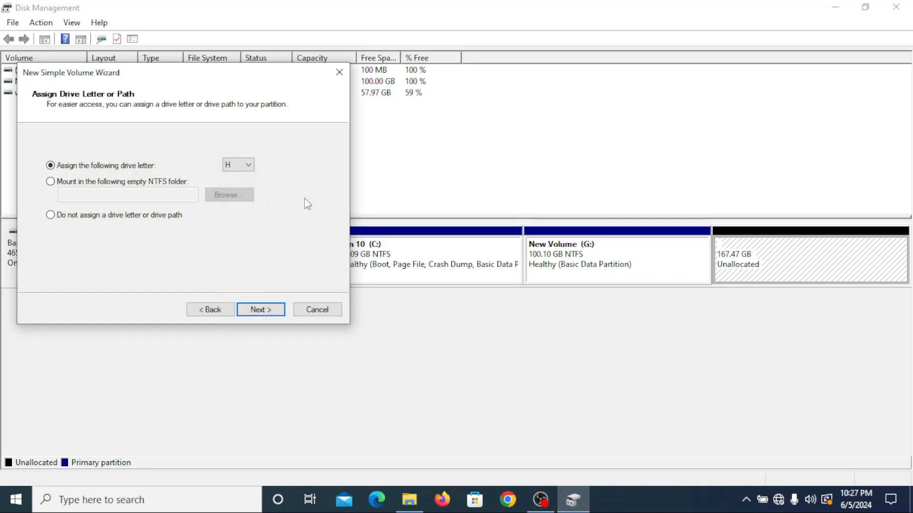
pyautogui.click(256, 310)
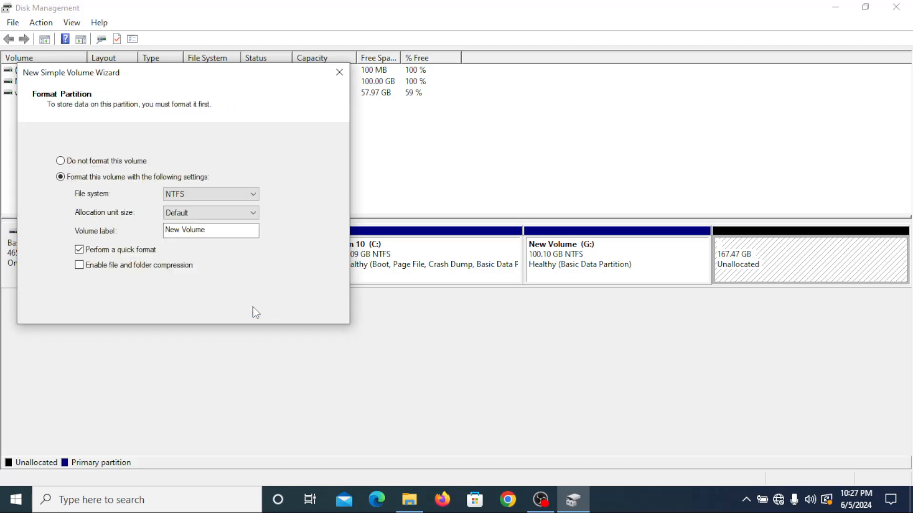
pyautogui.click(257, 312)
pyautogui.click(256, 312)
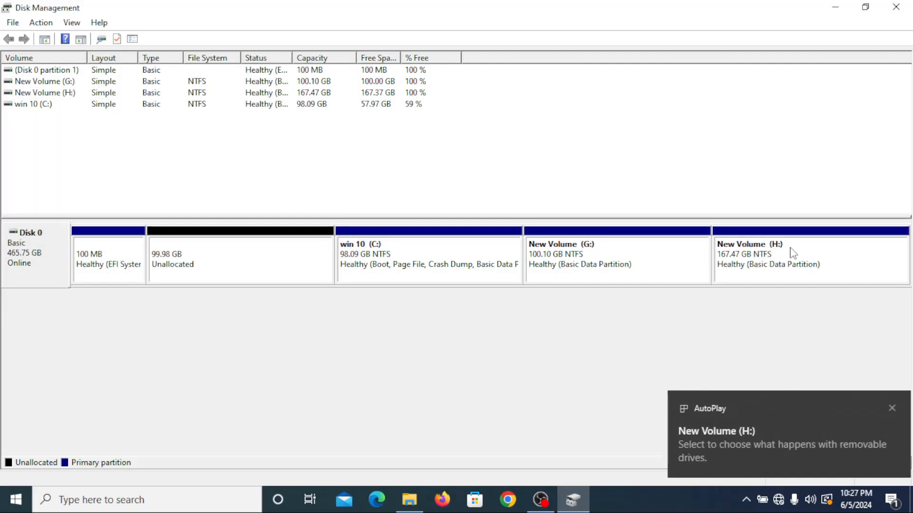
# Step: Examine the sizes of the C:, G: and H: drives in File Explorer, and return to Disk Management
pyautogui.click(417, 503)
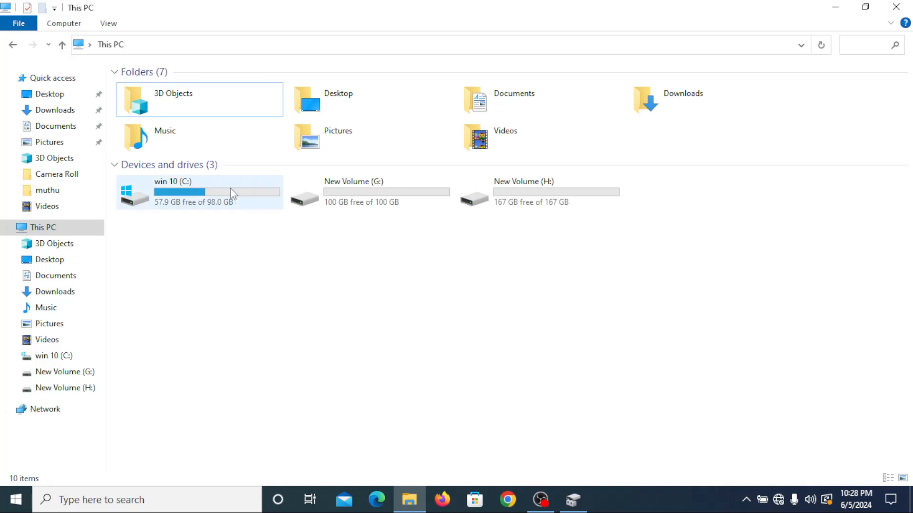
pyautogui.moveTo(230, 187)
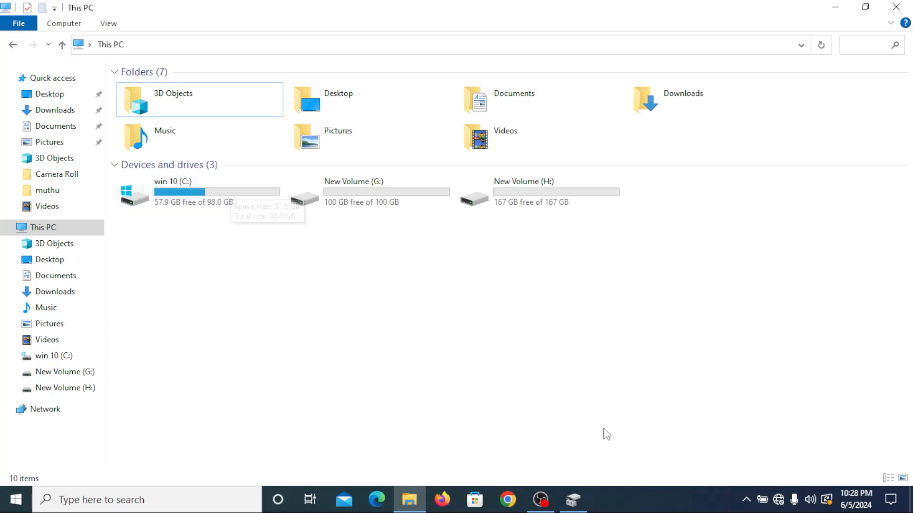
pyautogui.click(574, 500)
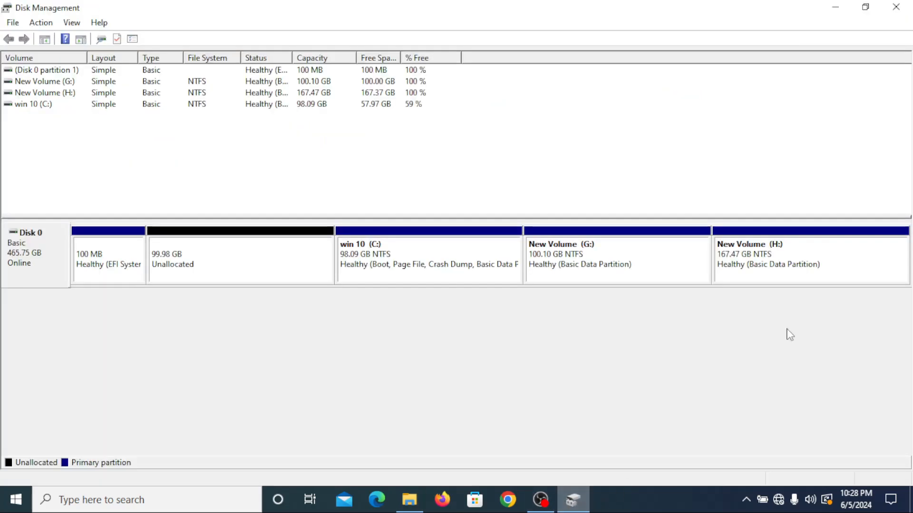
# Step: Shrink the win 10 (C:) volume by 5550 MB
pyautogui.rightClick(430, 251)
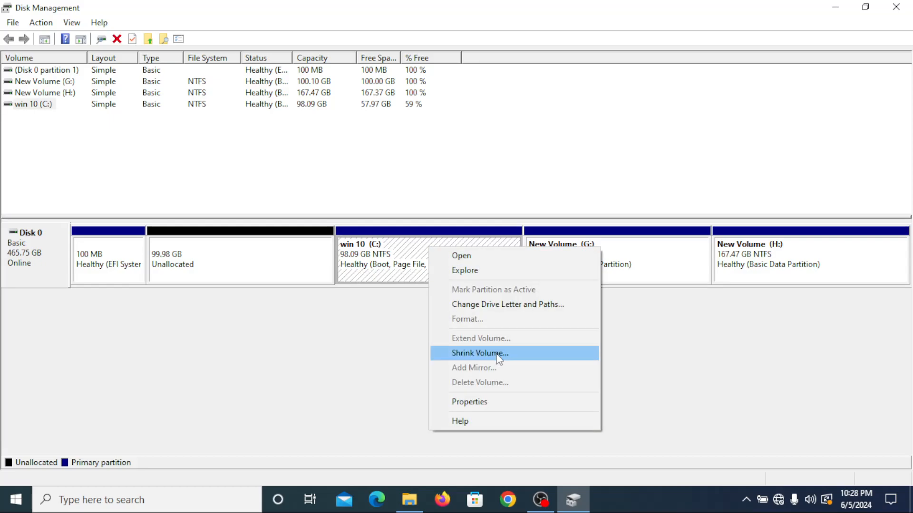
pyautogui.click(495, 353)
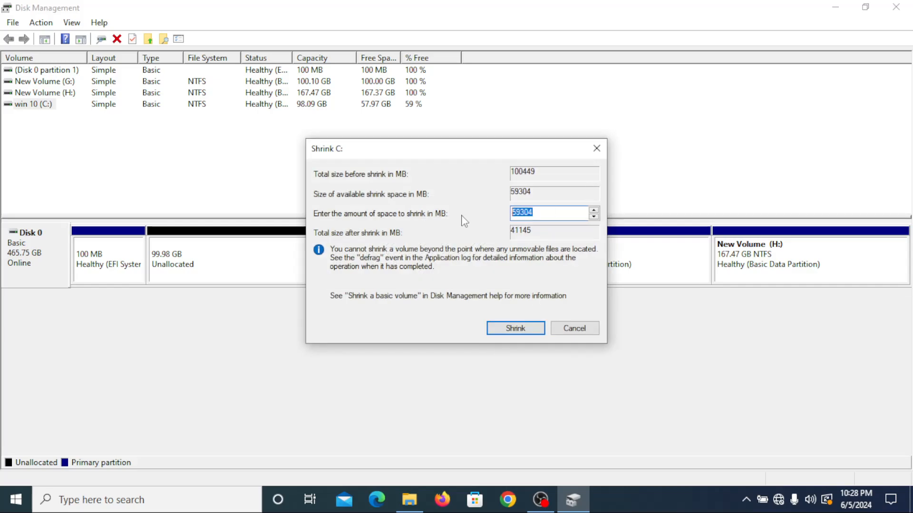
pyautogui.write('5550')
pyautogui.click(516, 328)
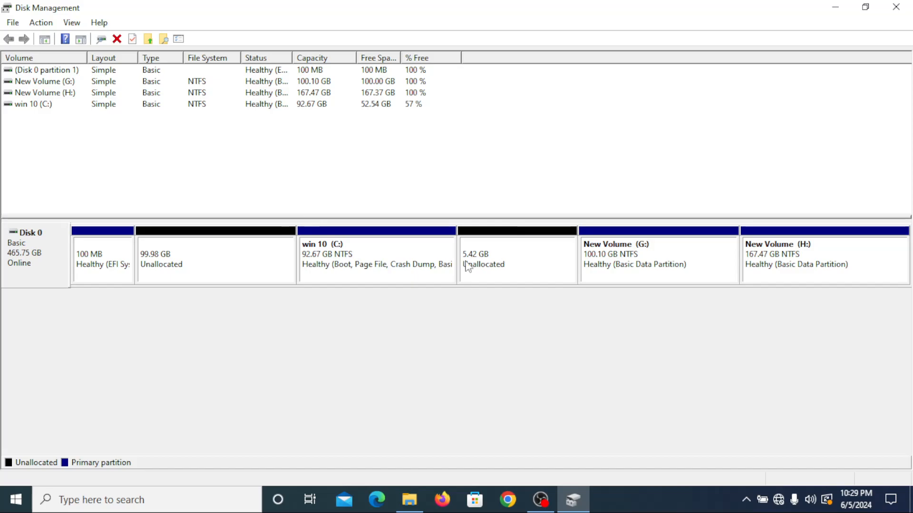
# Step: Start a new simple volume of 5549 MB in the unallocated space directly after the C: partition
pyautogui.click(506, 252)
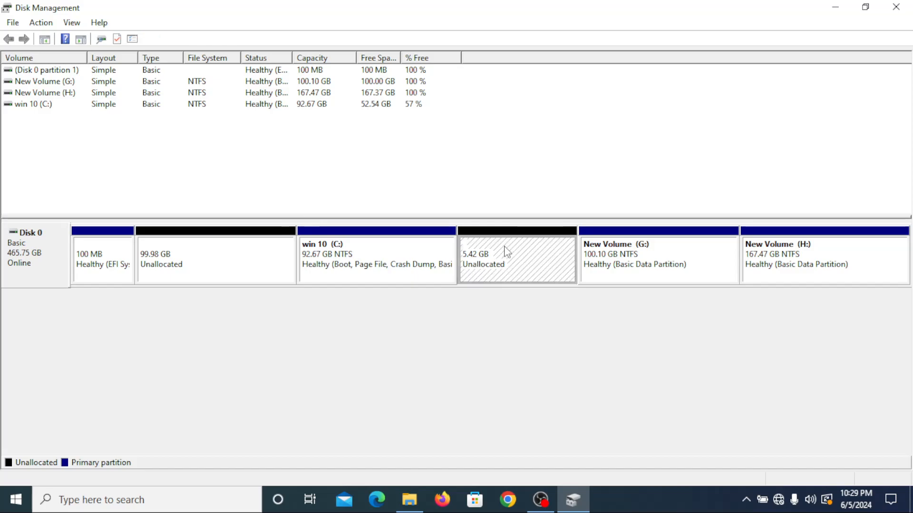
pyautogui.rightClick(505, 249)
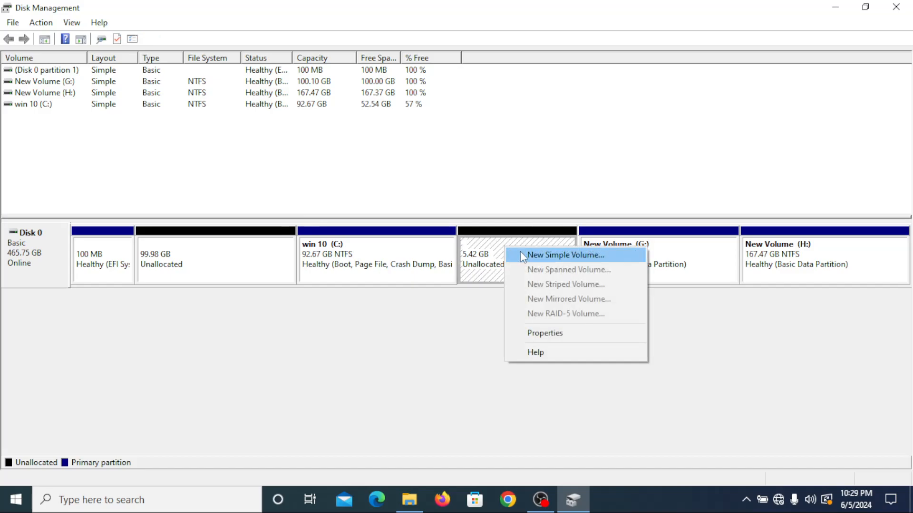
pyautogui.click(532, 256)
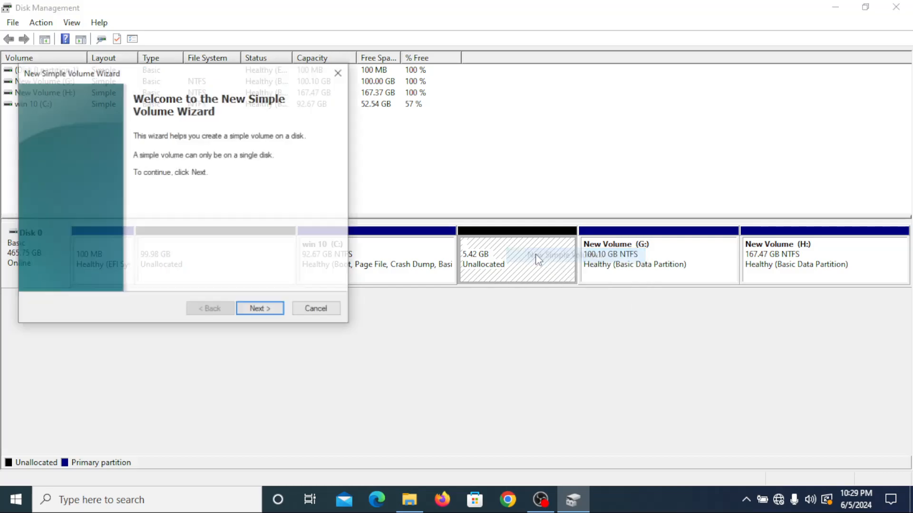
pyautogui.click(257, 311)
pyautogui.click(257, 311)
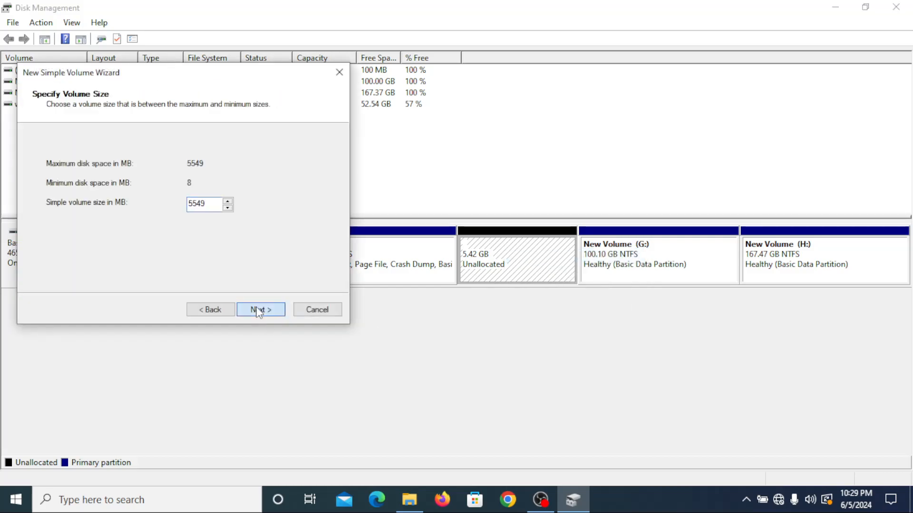
# Step: Assign drive letter N to the 5549 MB volume and create it with a quick NTFS format
pyautogui.click(242, 166)
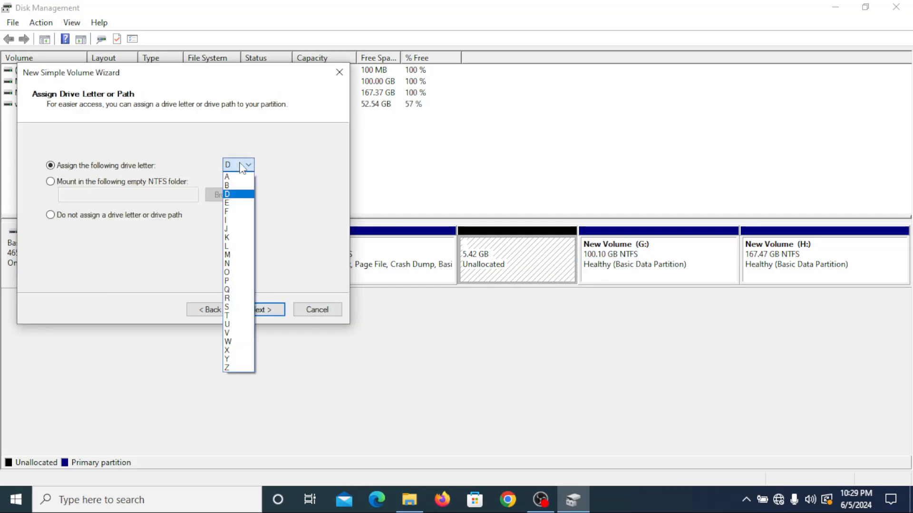
pyautogui.click(231, 265)
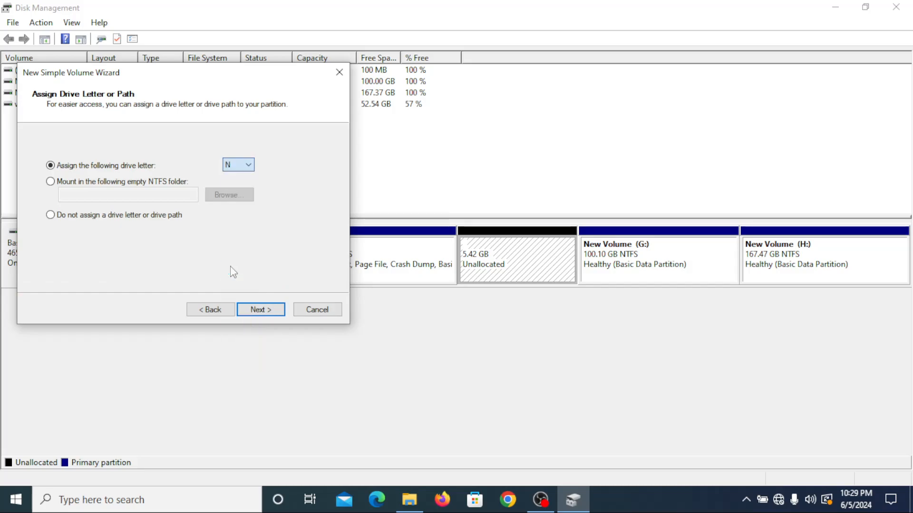
pyautogui.click(257, 311)
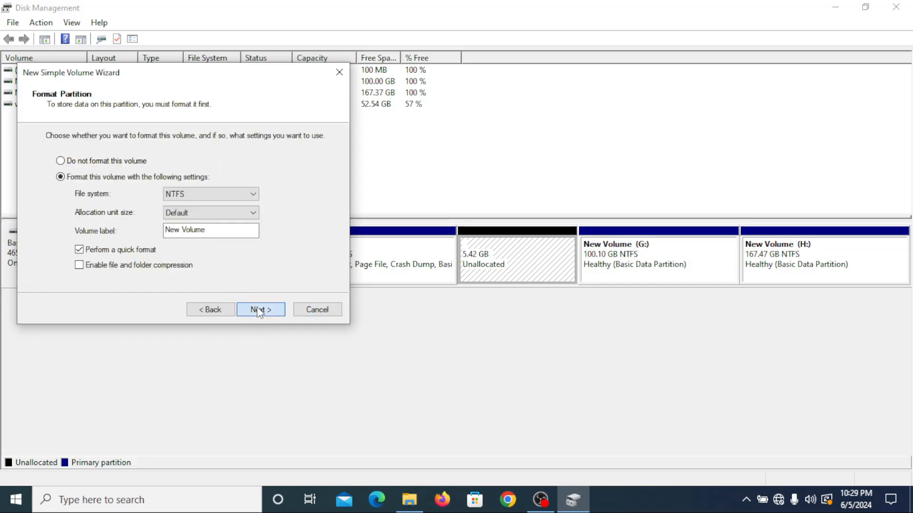
pyautogui.click(258, 311)
pyautogui.click(259, 312)
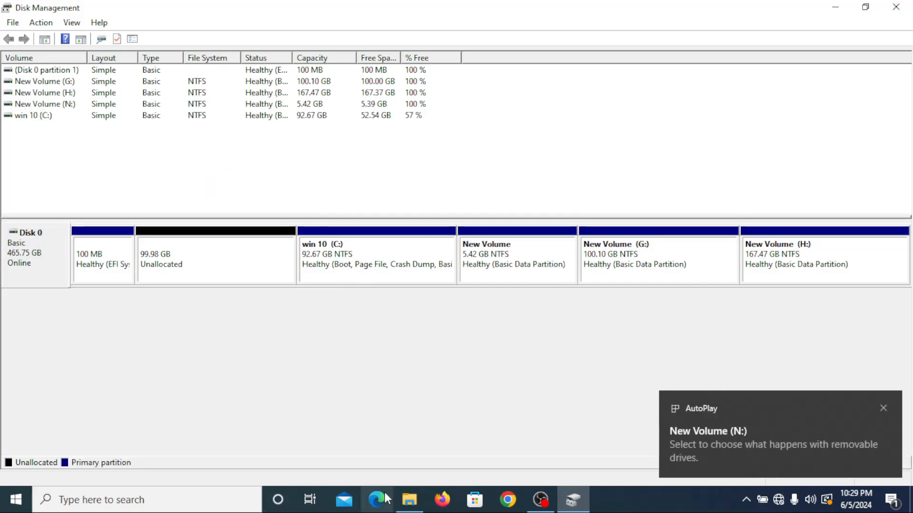
# Step: Examine the C: drive's size and the new N: drive in File Explorer, and return to Disk Management
pyautogui.click(409, 499)
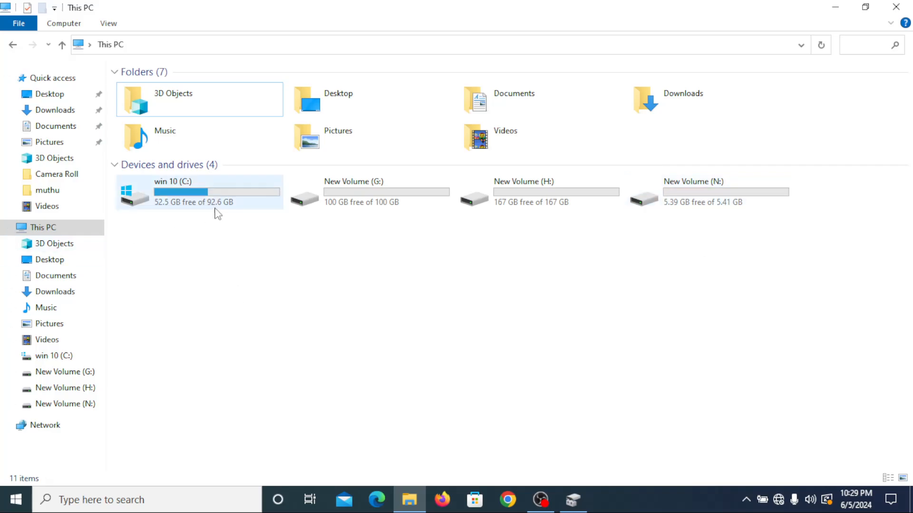
pyautogui.moveTo(218, 212)
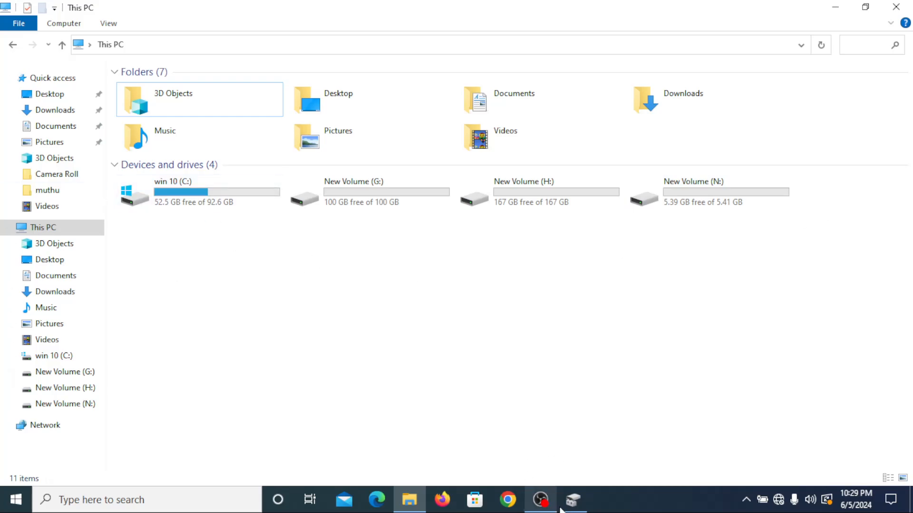
pyautogui.click(573, 499)
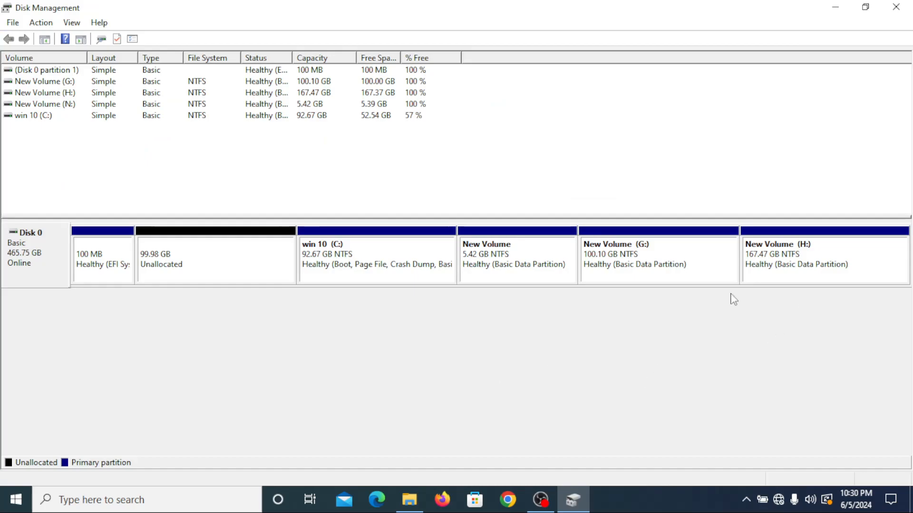
# Step: Delete the New Volume (N:) partition next to C: and accept erasing its data
pyautogui.click(531, 248)
pyautogui.rightClick(530, 248)
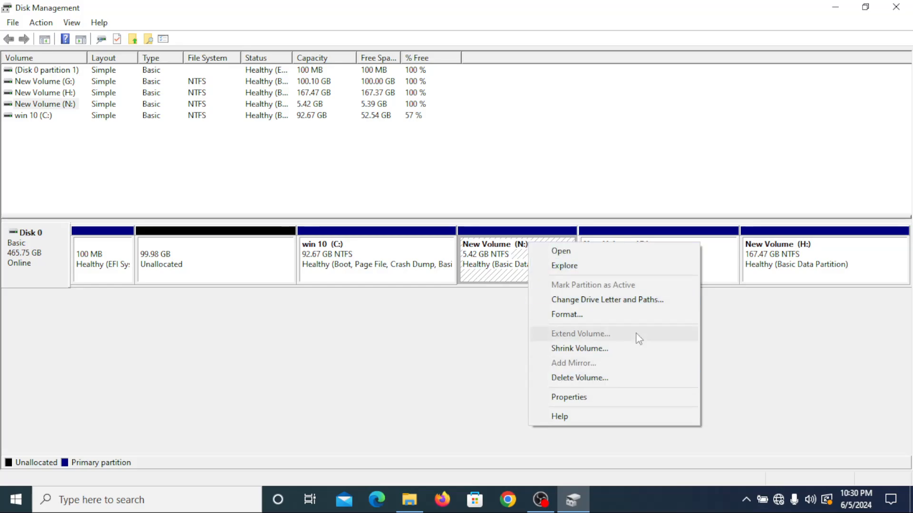
pyautogui.click(628, 380)
pyautogui.click(513, 297)
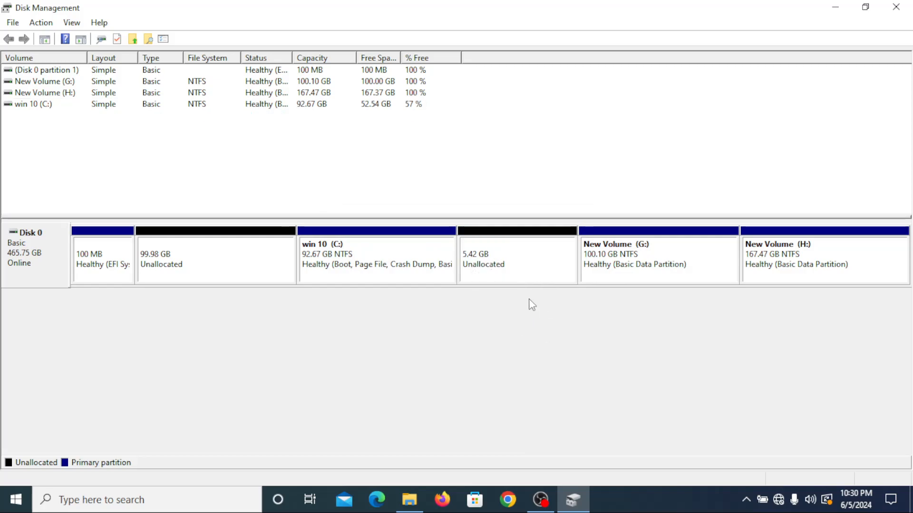
pyautogui.rightClick(499, 240)
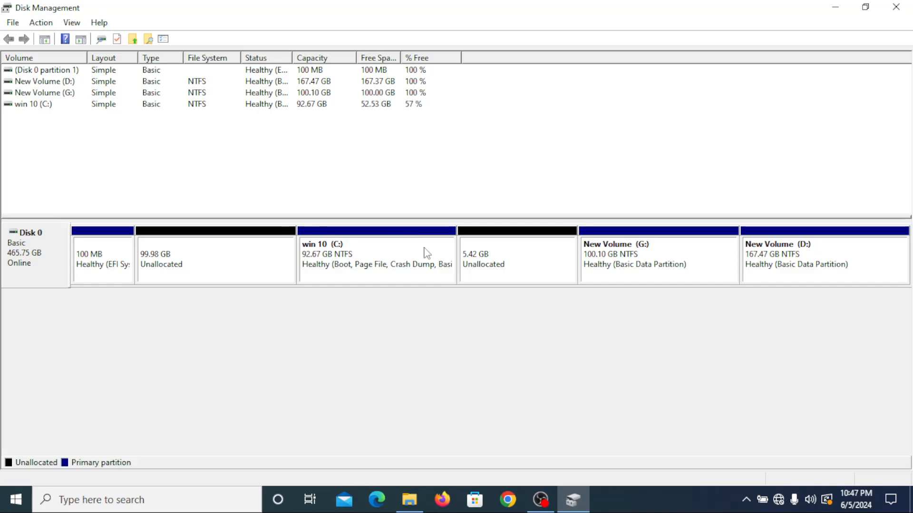
# Step: Extend the win 10 (C:) volume by 5550 MB using the adjacent unallocated space on Disk 0
pyautogui.rightClick(409, 232)
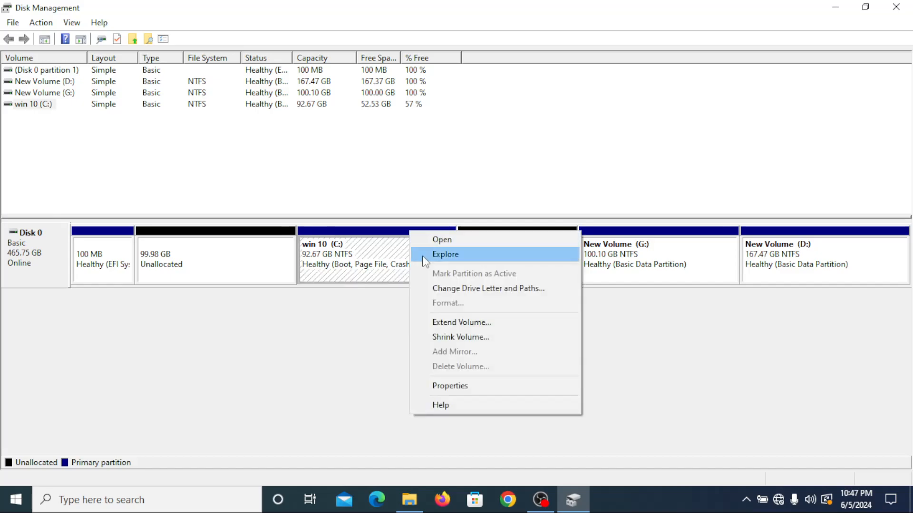
pyautogui.click(478, 324)
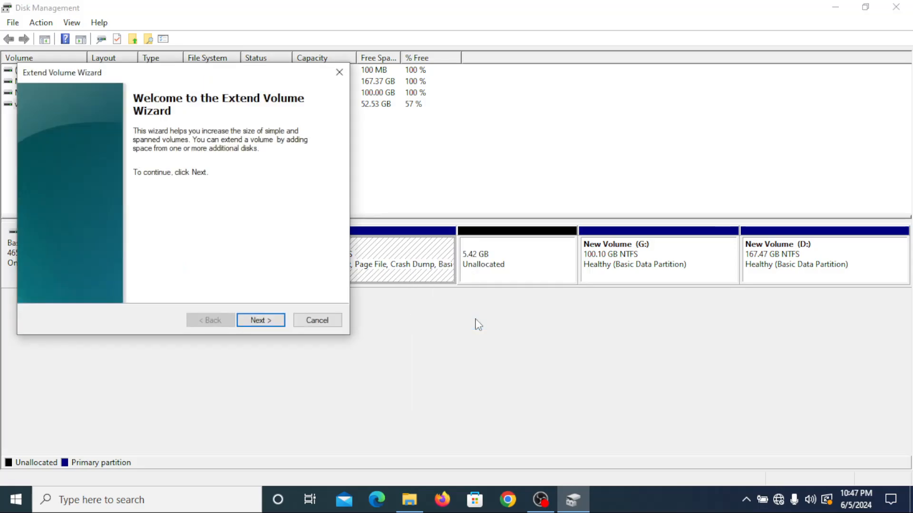
pyautogui.click(267, 323)
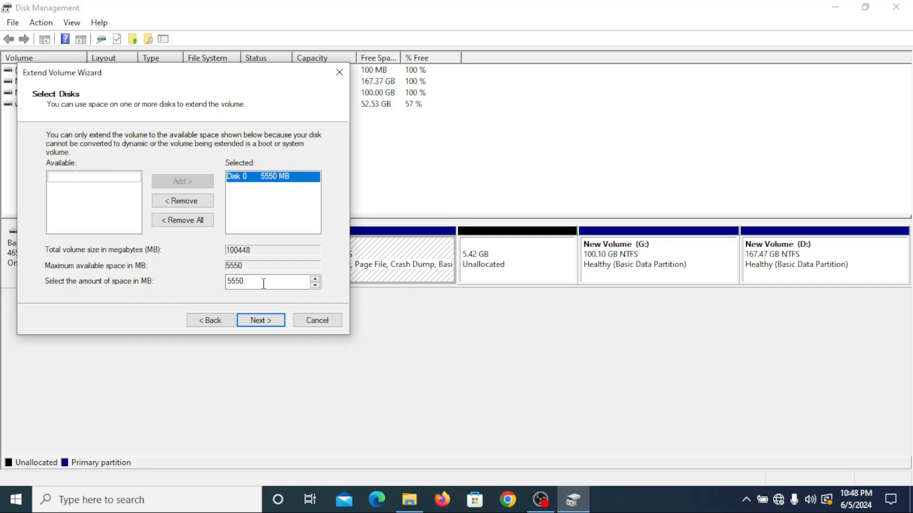
pyautogui.click(257, 322)
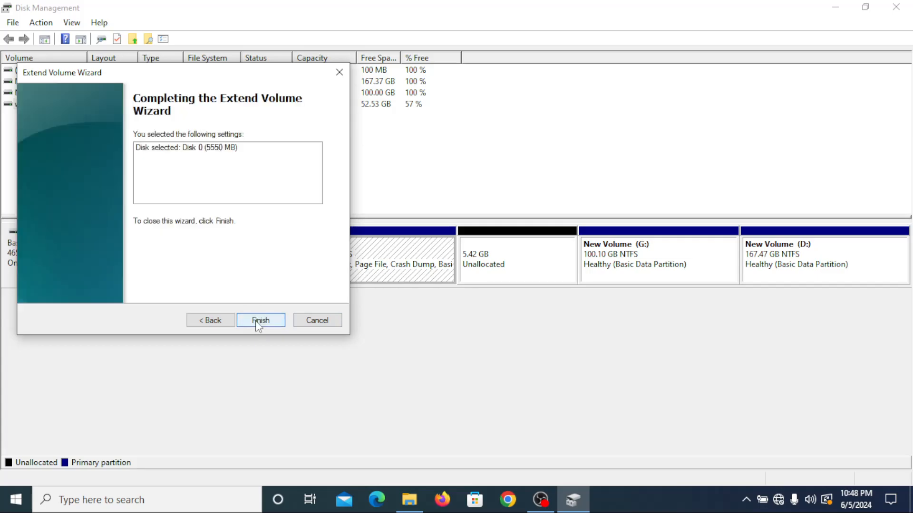
pyautogui.click(261, 321)
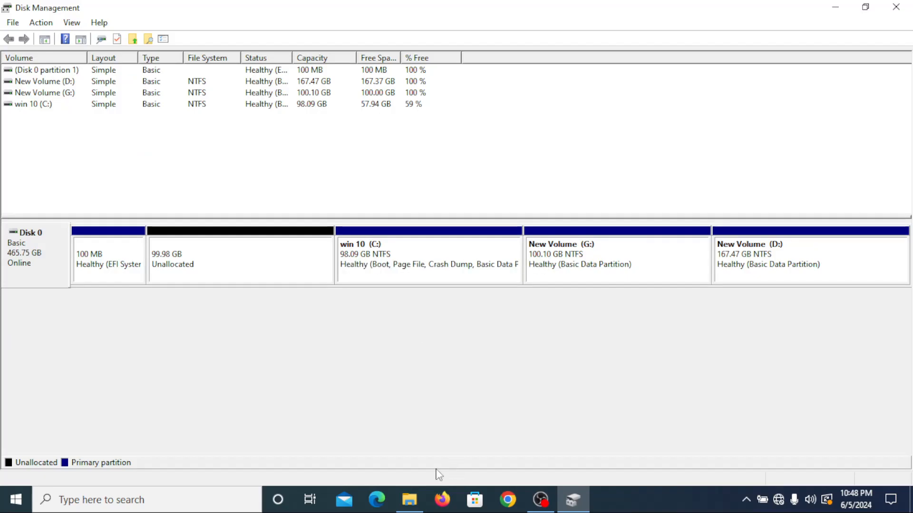
# Step: Check the drive sizes in File Explorer, return to Disk Management, and delete the New Volume (D:) partition, accepting the loss of its data
pyautogui.click(409, 490)
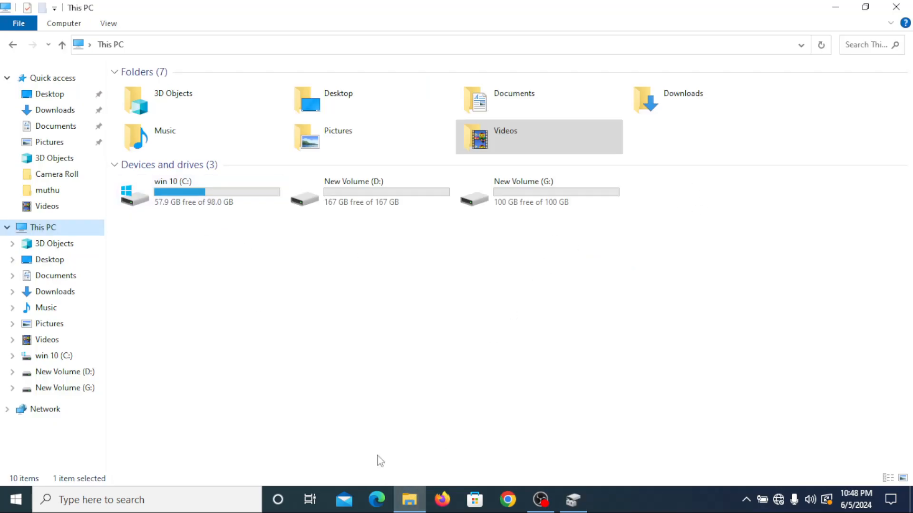
pyautogui.click(584, 505)
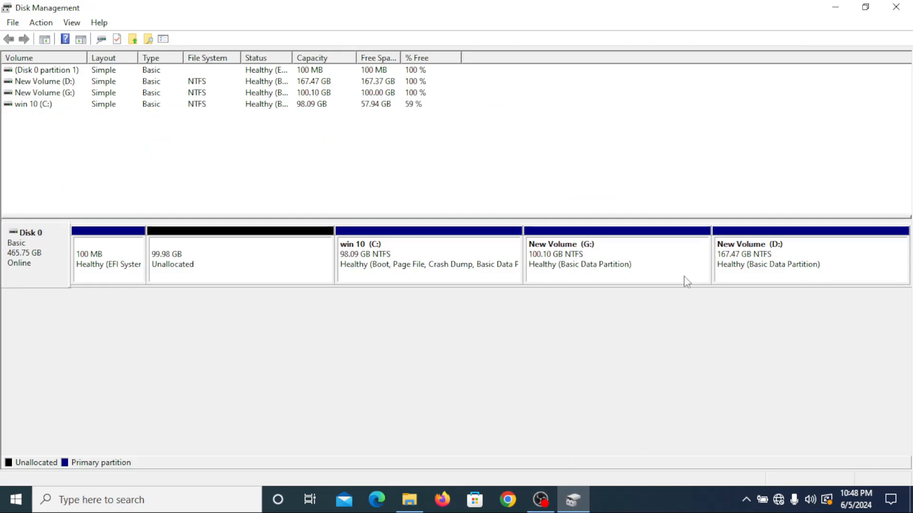
pyautogui.rightClick(766, 273)
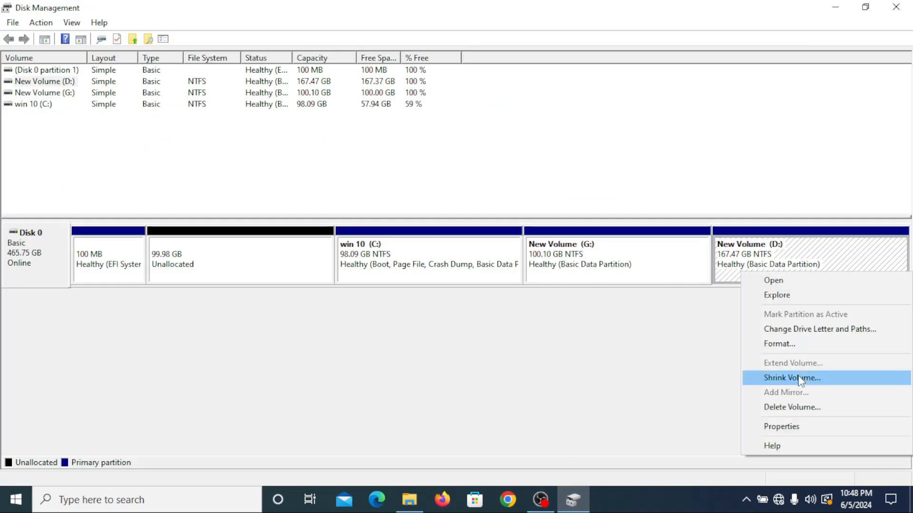
pyautogui.click(791, 409)
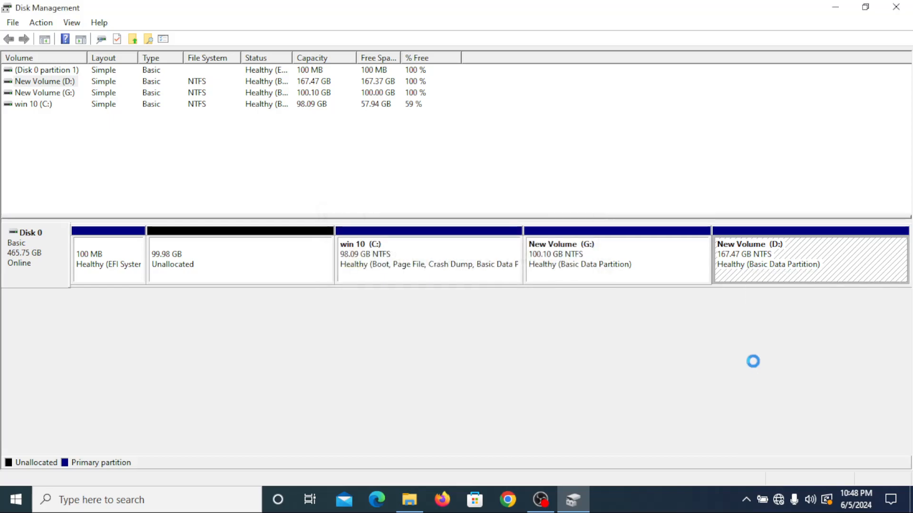
pyautogui.click(516, 298)
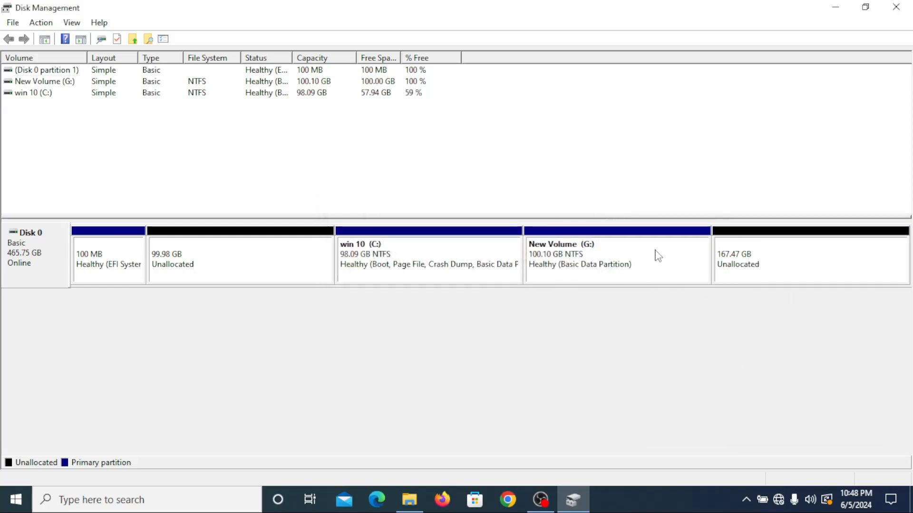
# Step: Check which volume operations are available for the win 10 (C:) partition
pyautogui.click(625, 257)
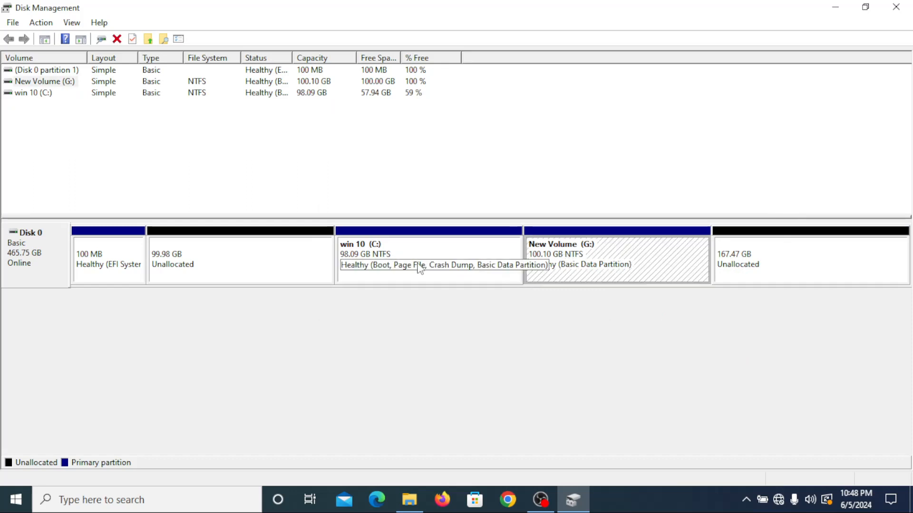
pyautogui.rightClick(456, 237)
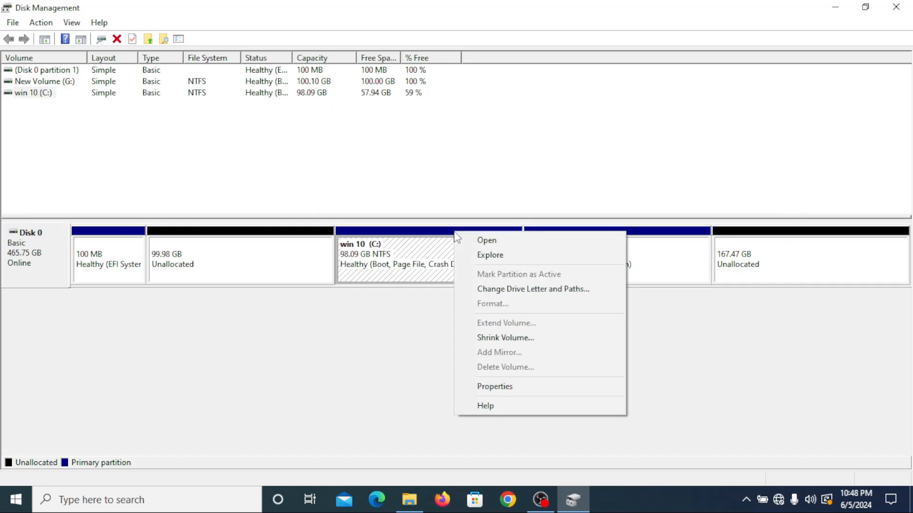
pyautogui.click(747, 318)
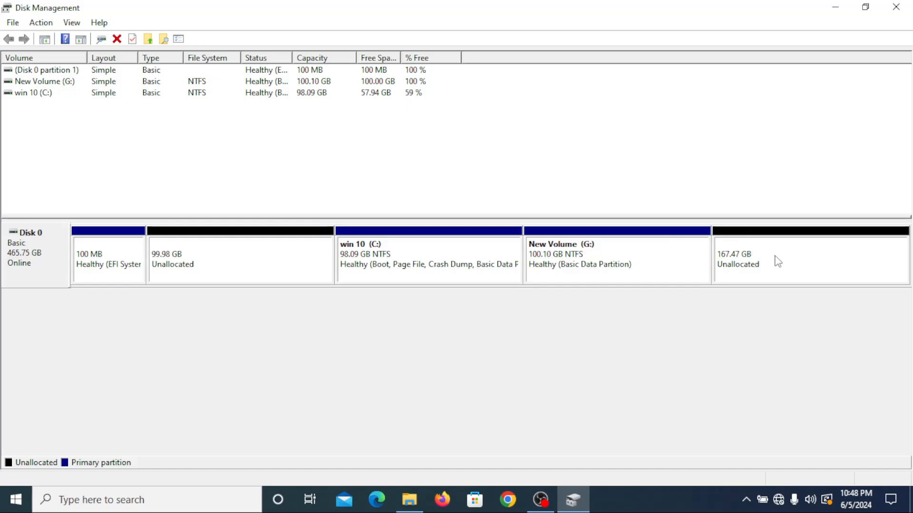
# Step: Extend New Volume (G:) by 171489 MB using the adjacent unallocated space on Disk 0, and minimize the open windows to the desktop
pyautogui.rightClick(653, 235)
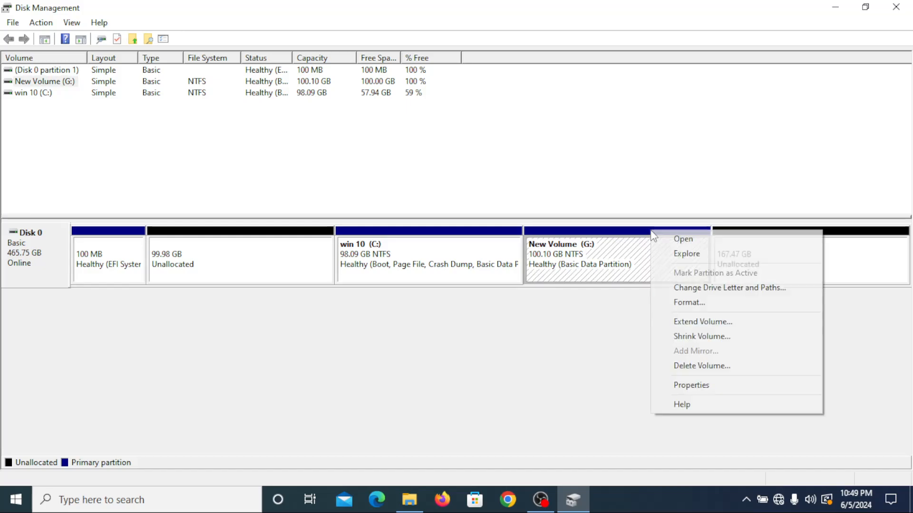
pyautogui.click(693, 322)
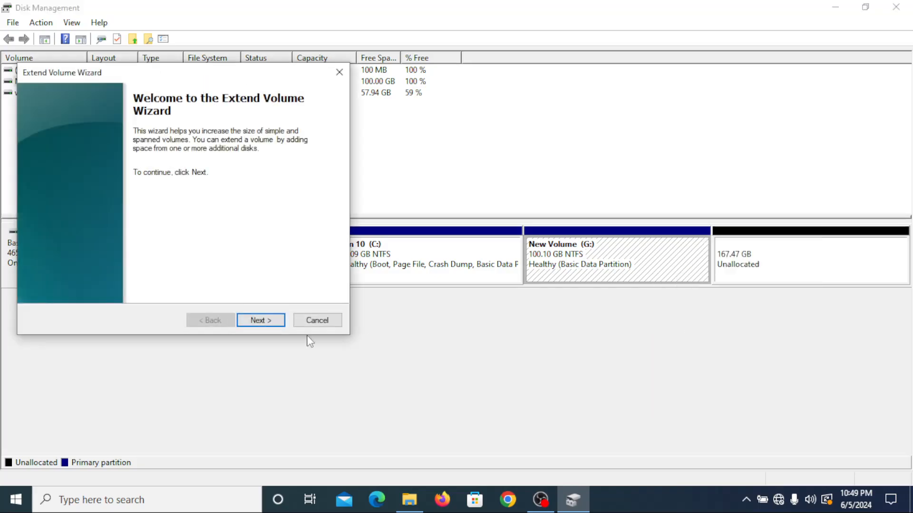
pyautogui.click(252, 321)
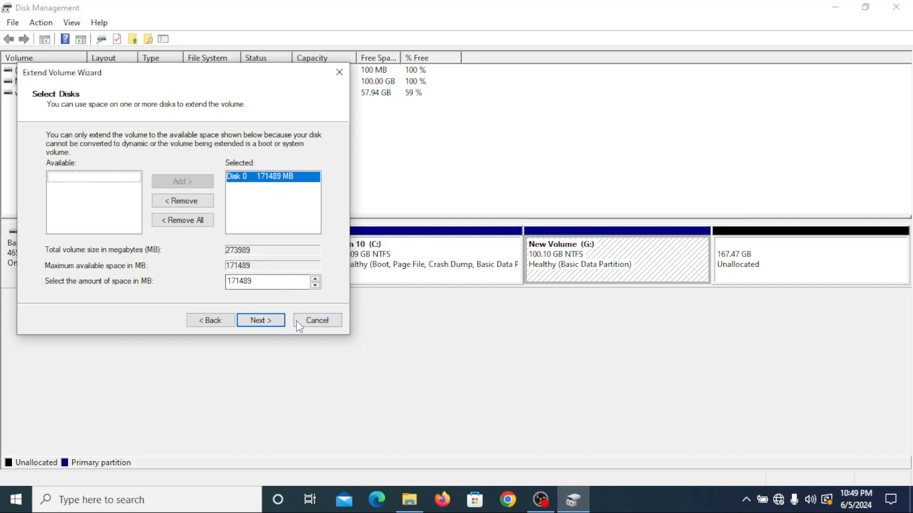
pyautogui.click(261, 324)
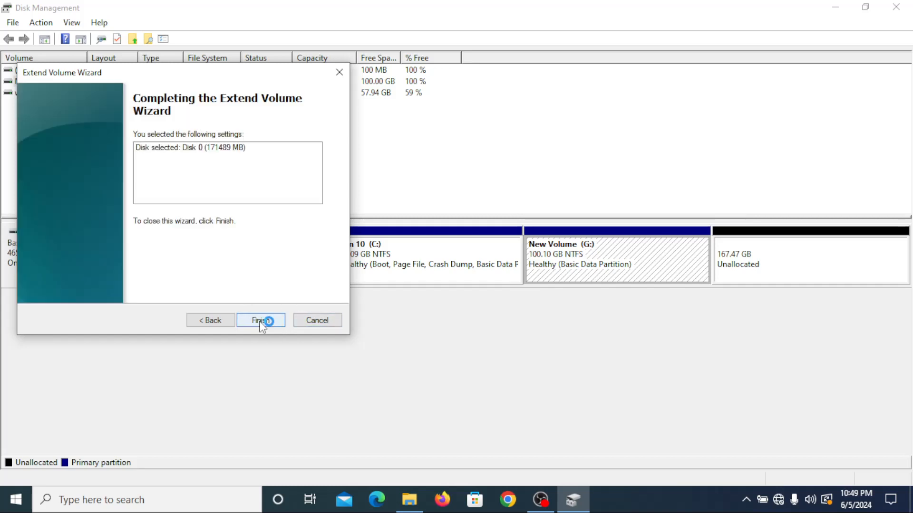
pyautogui.click(261, 322)
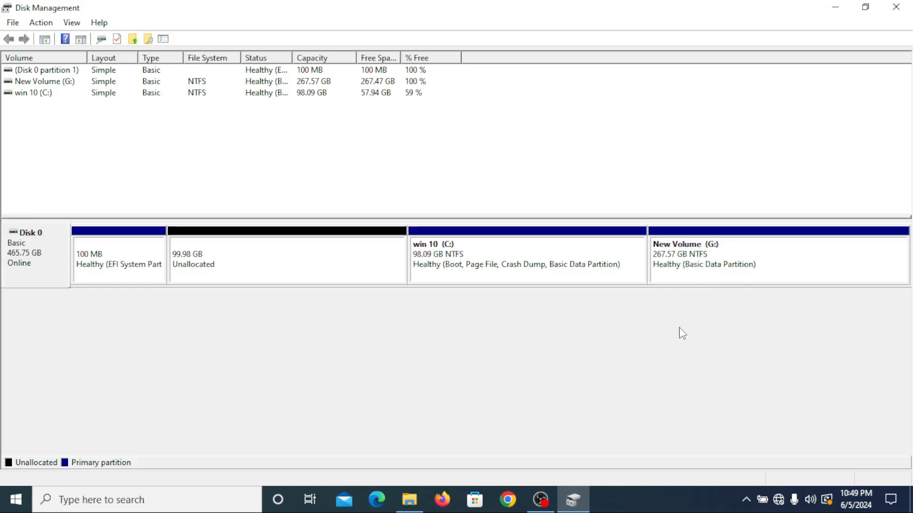
pyautogui.click(840, 9)
pyautogui.click(837, 7)
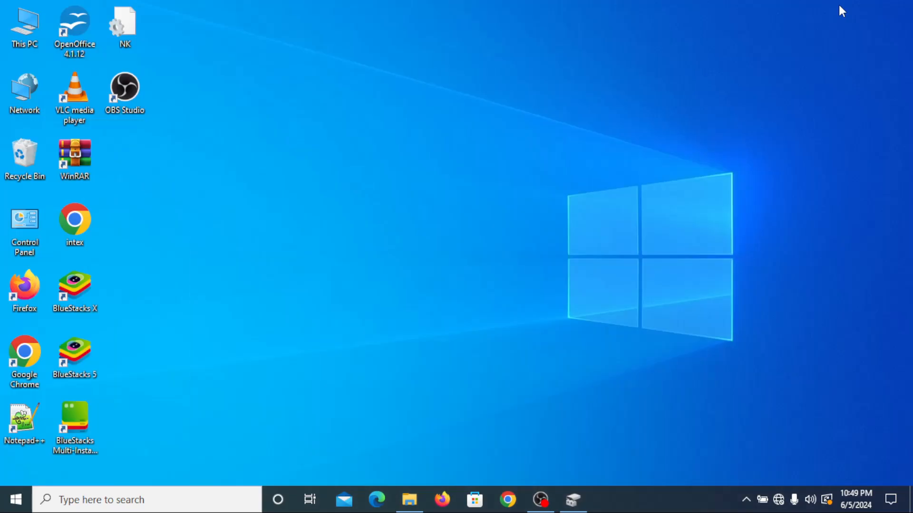